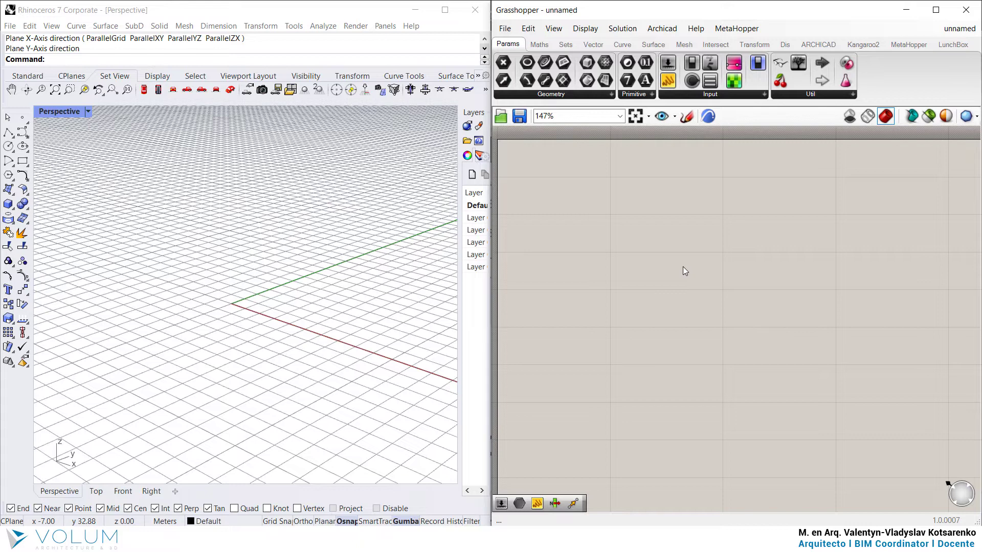
left_click(653, 44)
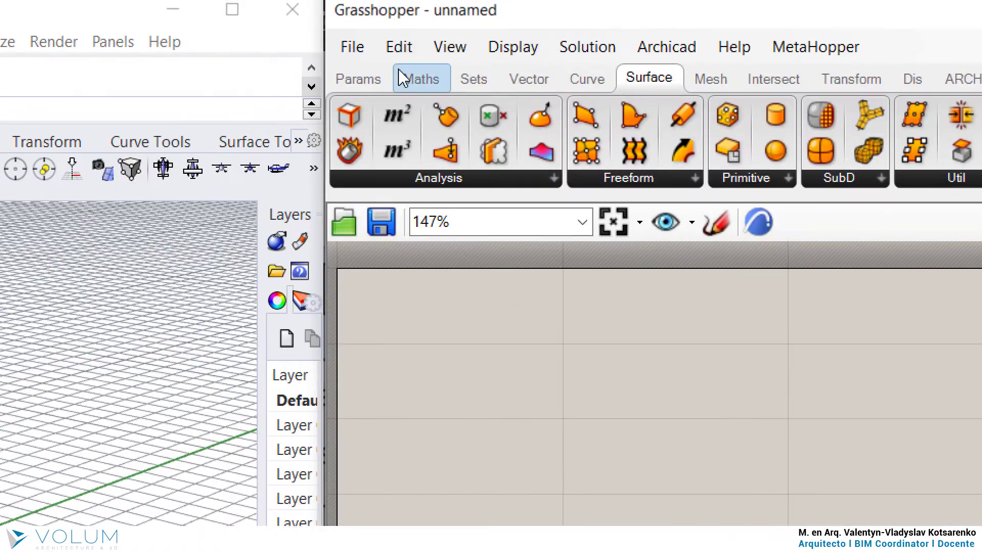
left_click(370, 76)
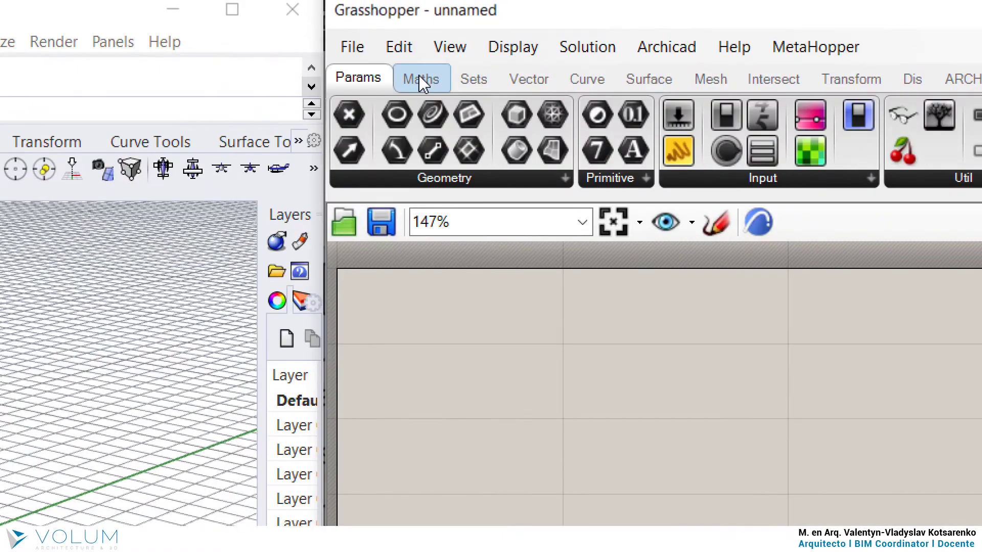
left_click(421, 76)
left_click(466, 77)
left_click(527, 81)
left_click(596, 80)
Add a Cylinder component from the Surface primitives to the Grasshopper canvas
left_click(657, 82)
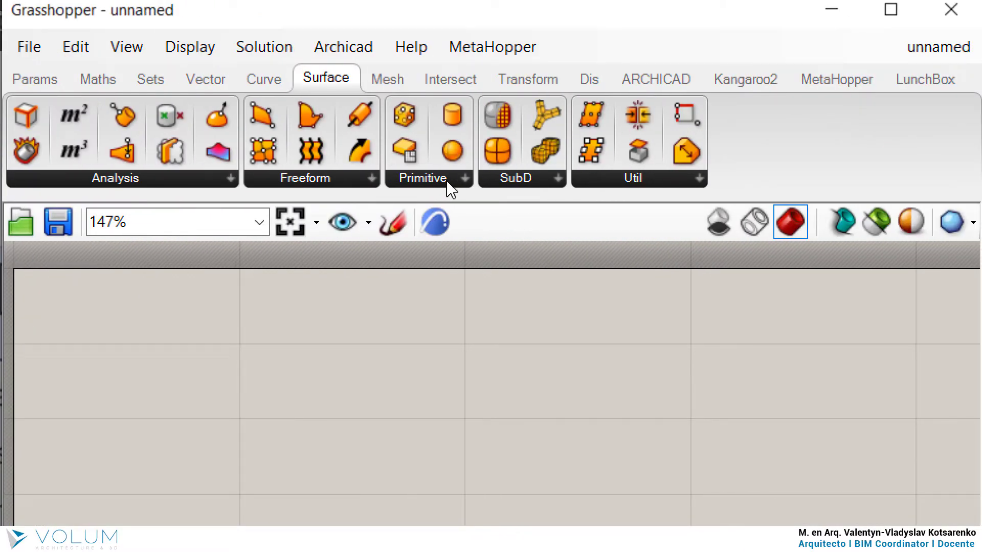
left_click(443, 182)
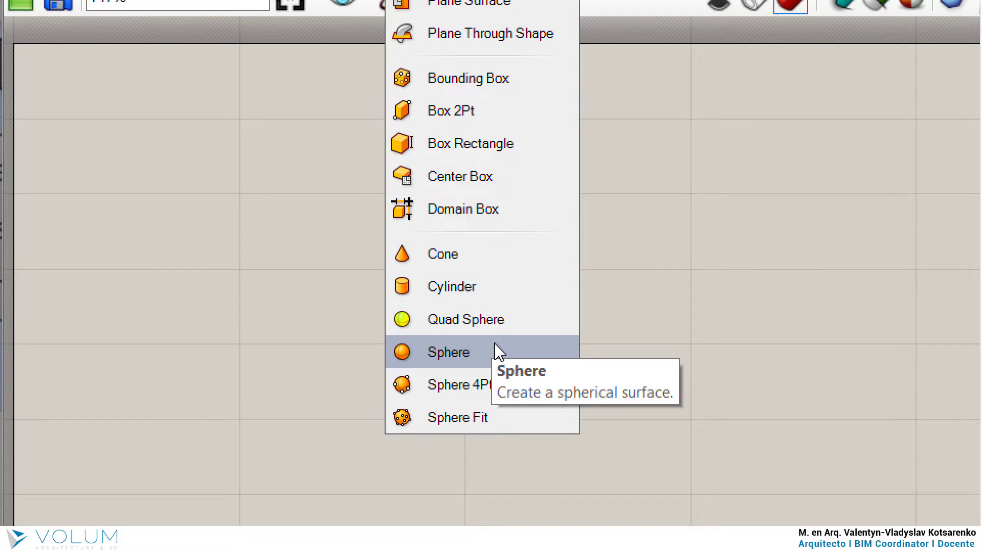
left_click(501, 286)
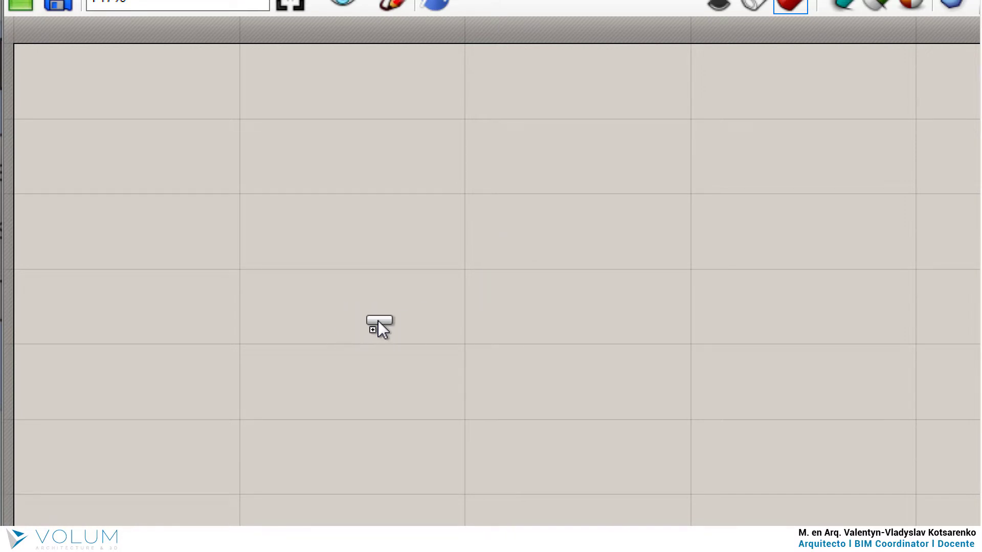
left_click(361, 314)
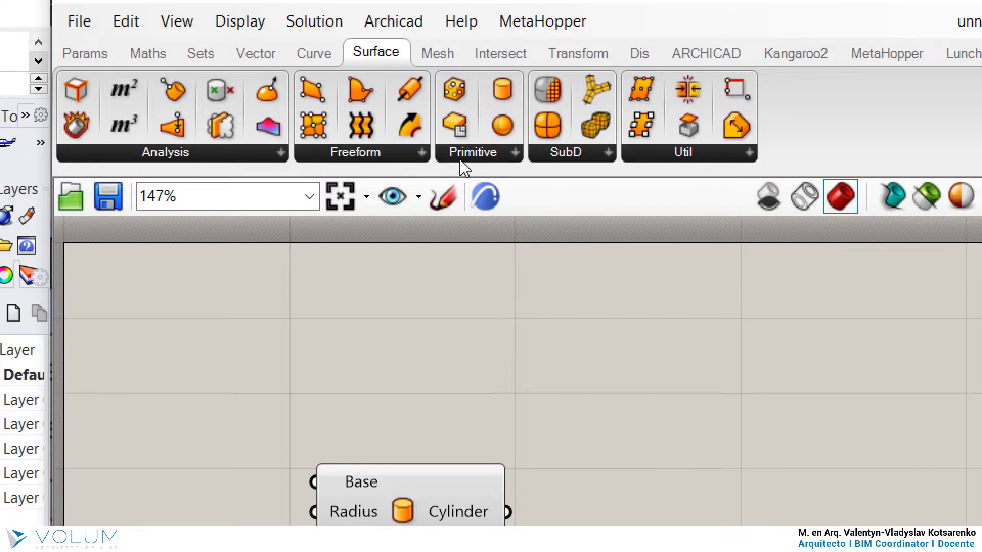
left_click(471, 152)
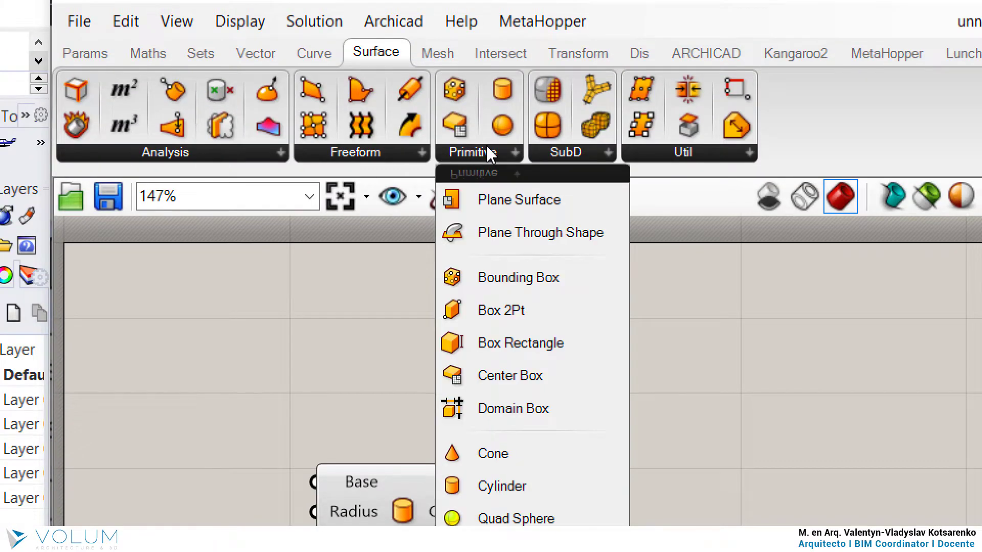
left_click(527, 312)
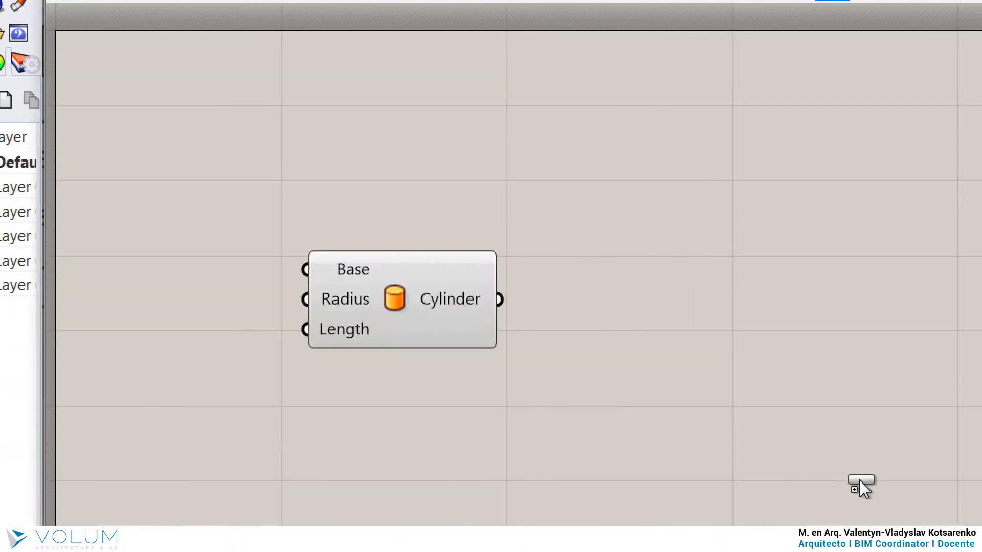
left_click(651, 428)
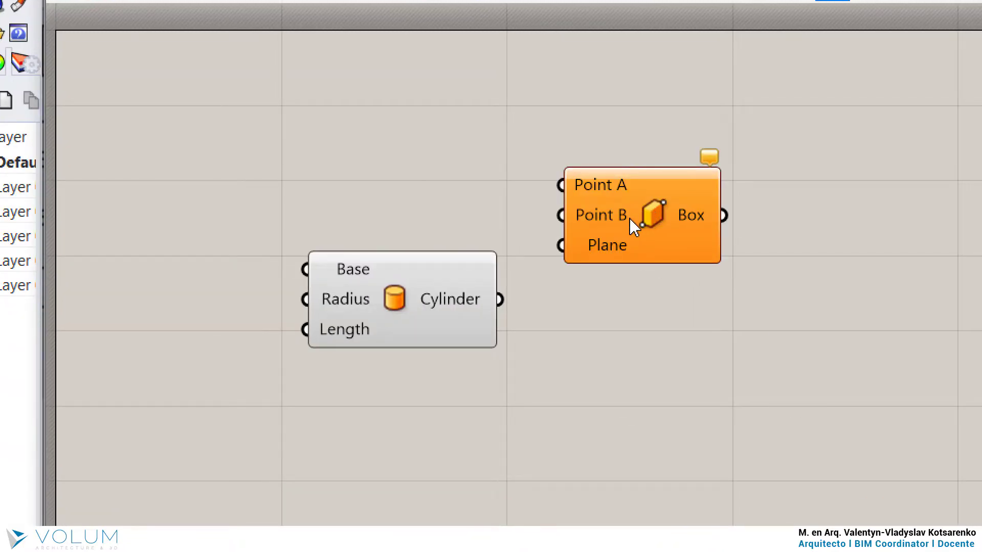
key("ctrl+z")
Move the Cylinder component toward the upper middle of the canvas and deselect it
left_click_drag(373, 306, 594, 225)
left_click(578, 361)
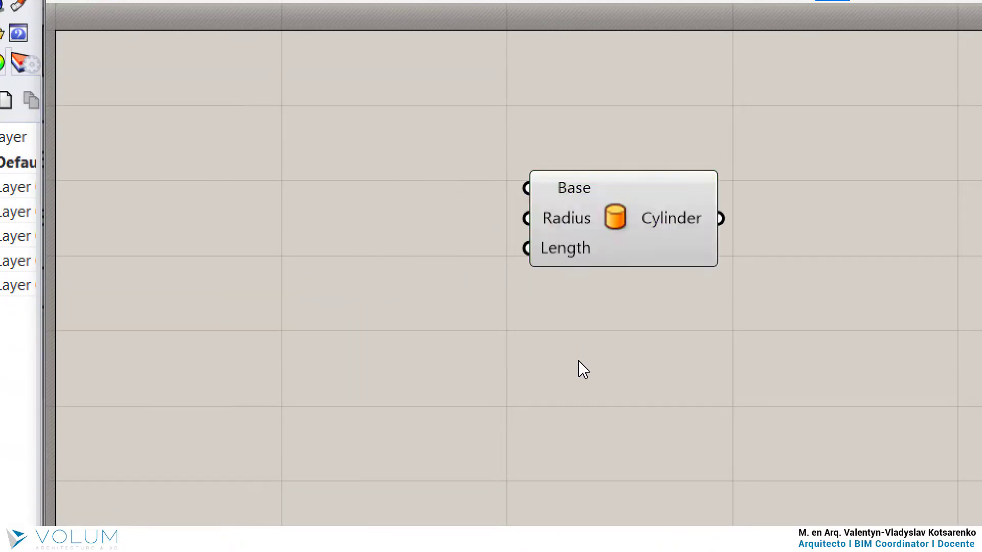
Examine the descriptions of the Cylinder component's Base, Radius and Length inputs and its Cylinder output
scroll(686, 198, "up", 3)
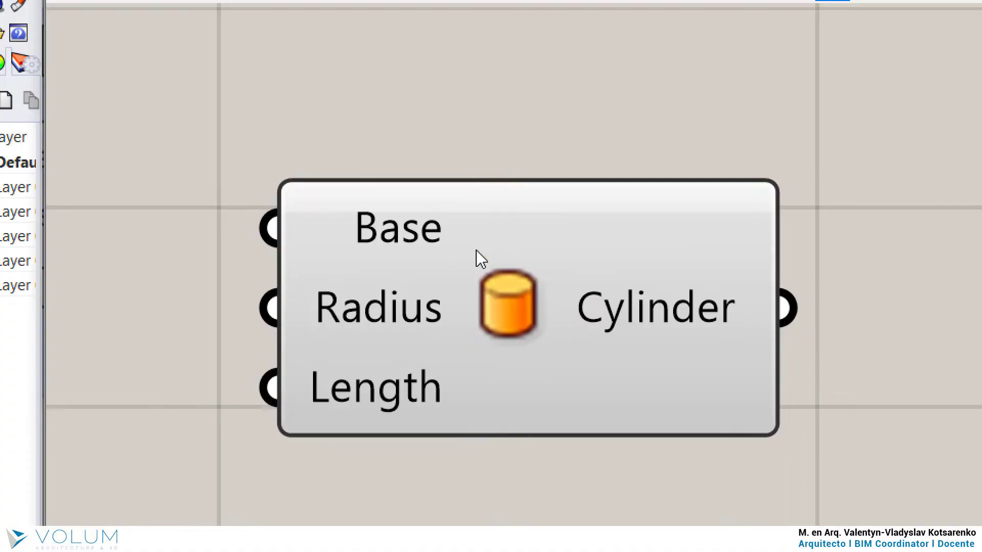
mouse_move(401, 234)
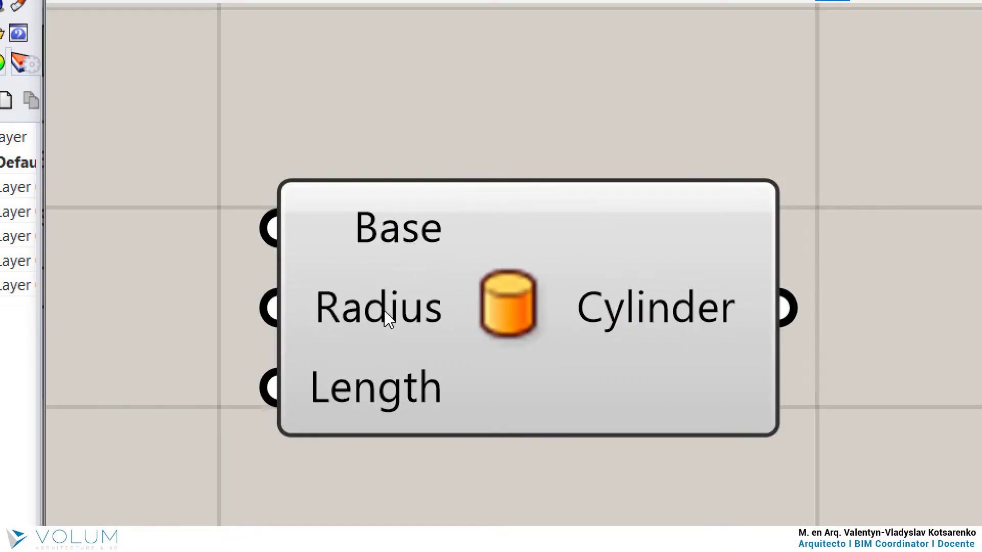
mouse_move(388, 320)
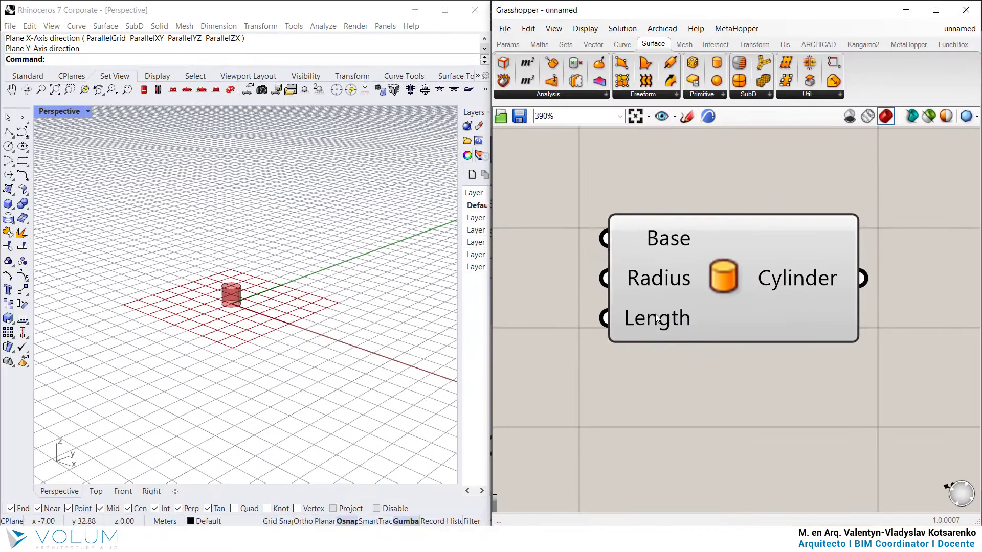
mouse_move(652, 325)
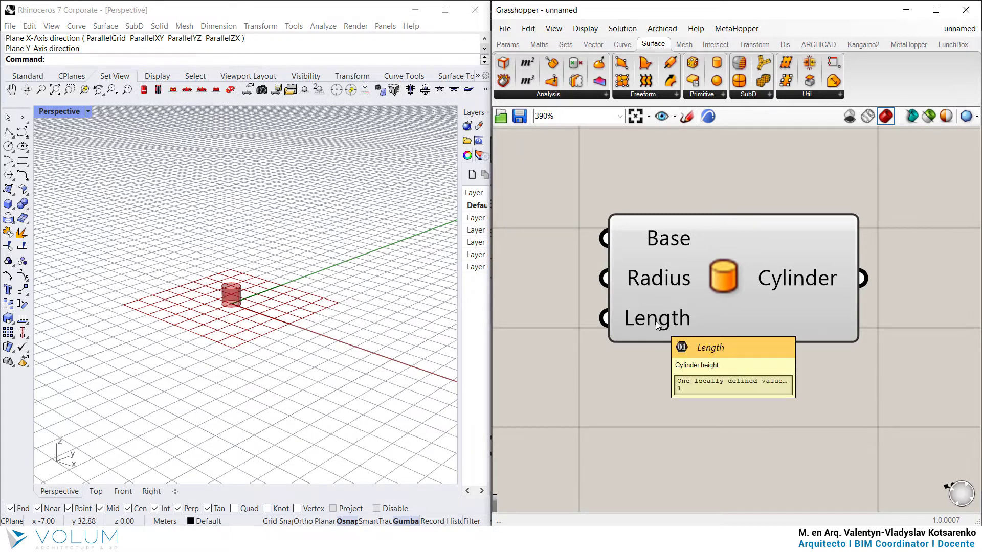
right_click_drag(794, 324, 717, 313)
mouse_move(729, 271)
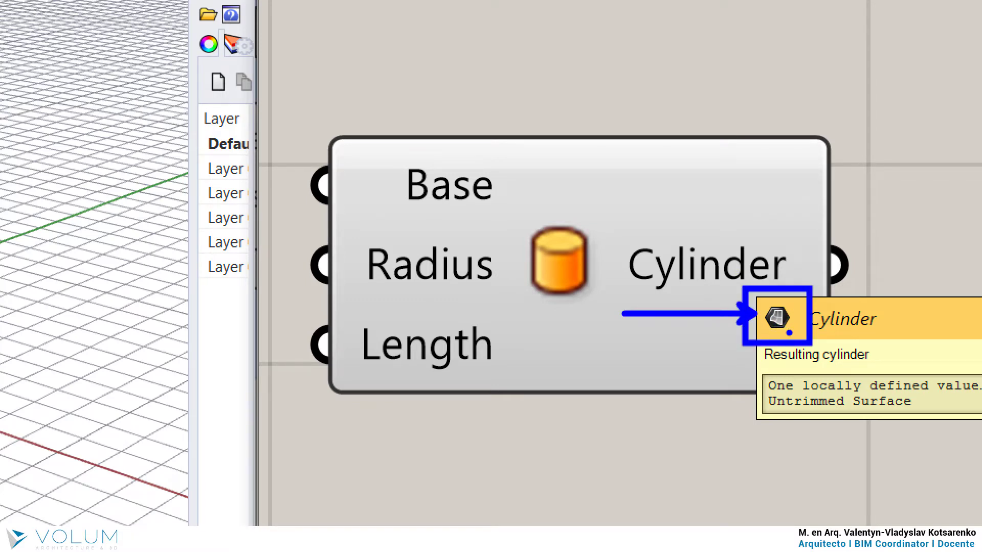
Inspect the cylinder preview in the Rhino viewport and compare it with the component's Base, Radius and Length inputs
mouse_move(885, 260)
left_mouse_down()
mouse_move(747, 251)
mouse_move(732, 275)
left_mouse_up()
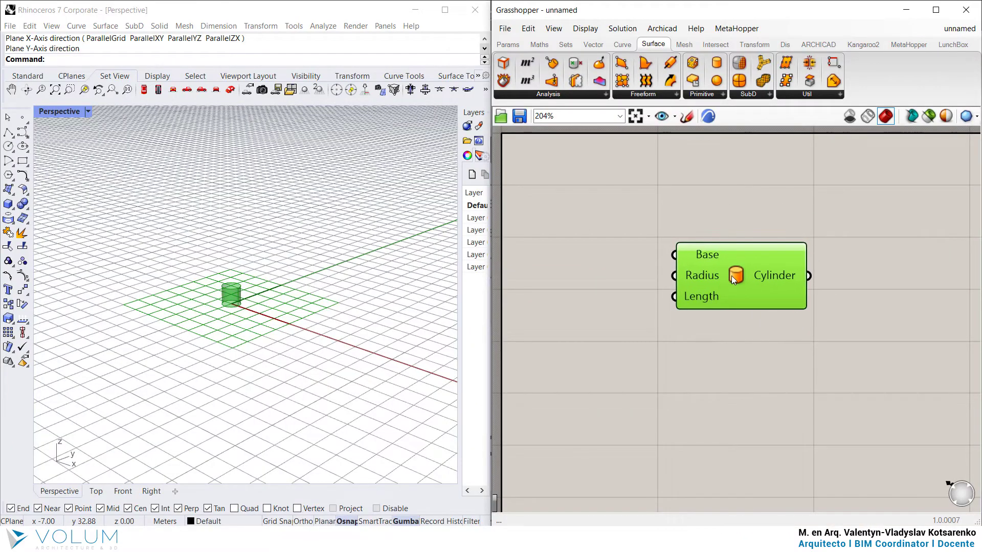
left_click(736, 220)
scroll(269, 329, "up", 5)
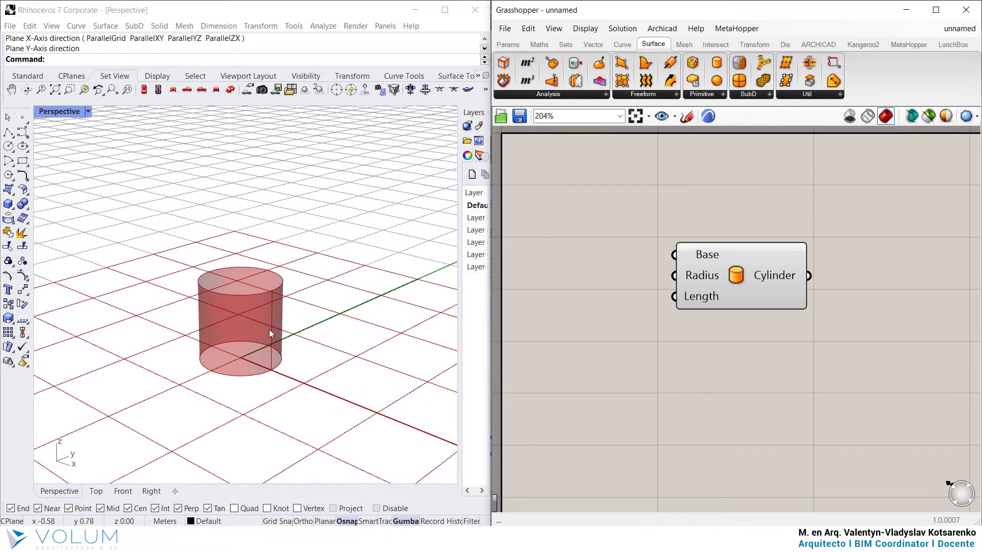
scroll(250, 326, "up", 3)
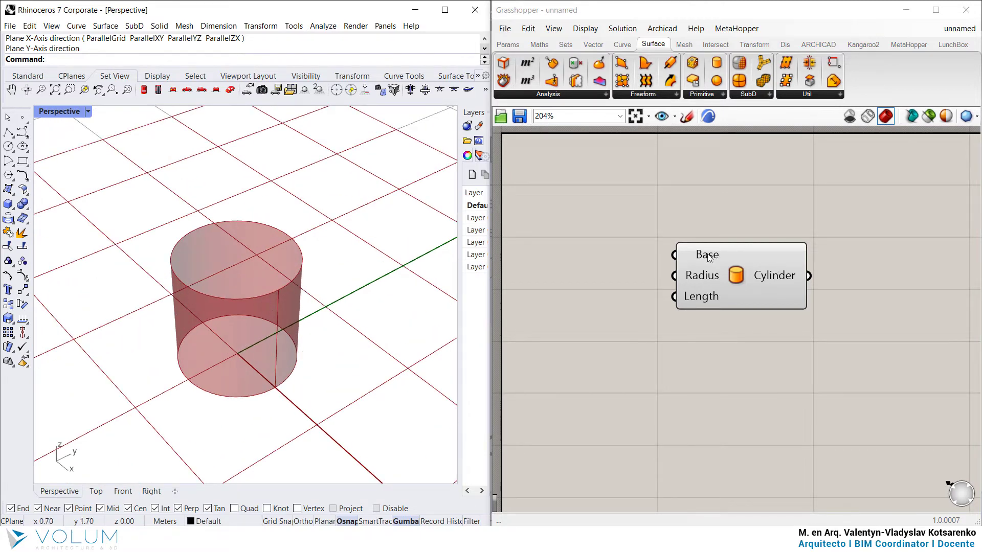
mouse_move(709, 258)
mouse_move(705, 278)
mouse_move(702, 299)
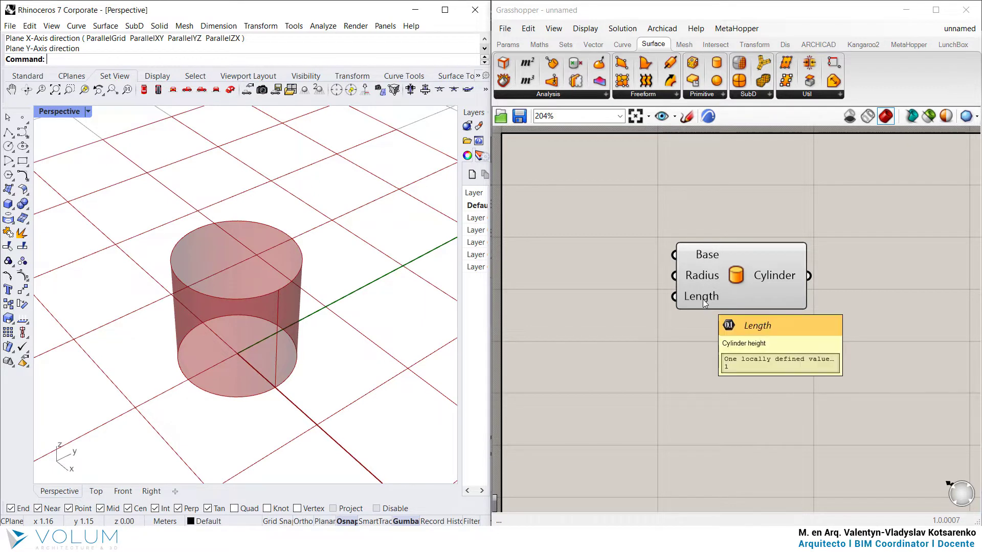
Set one plane as the Cylinder's Base, picking a new origin away from the world origin and an X-axis direction in the Rhino viewport
right_click(707, 255)
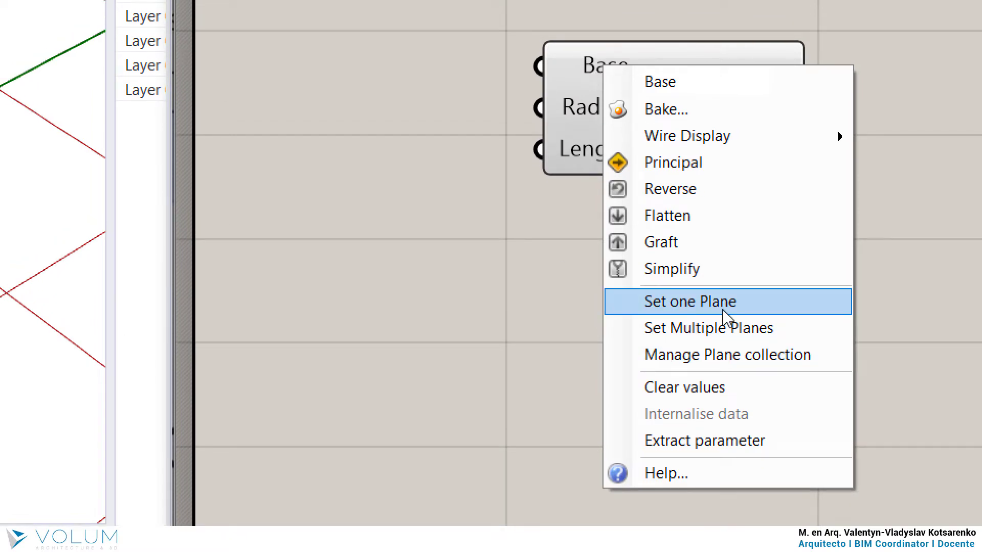
left_click(727, 302)
scroll(340, 259, "down", 5)
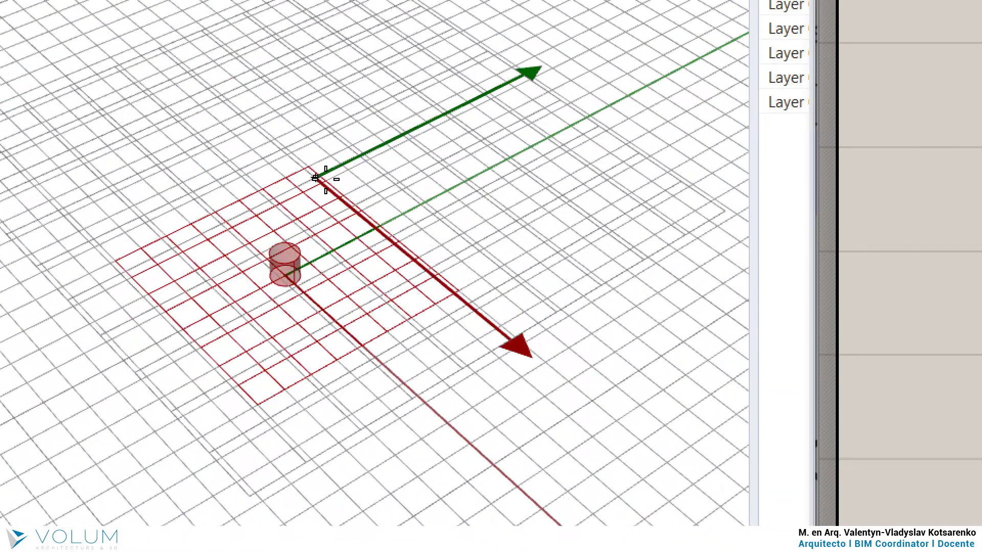
left_click(344, 192)
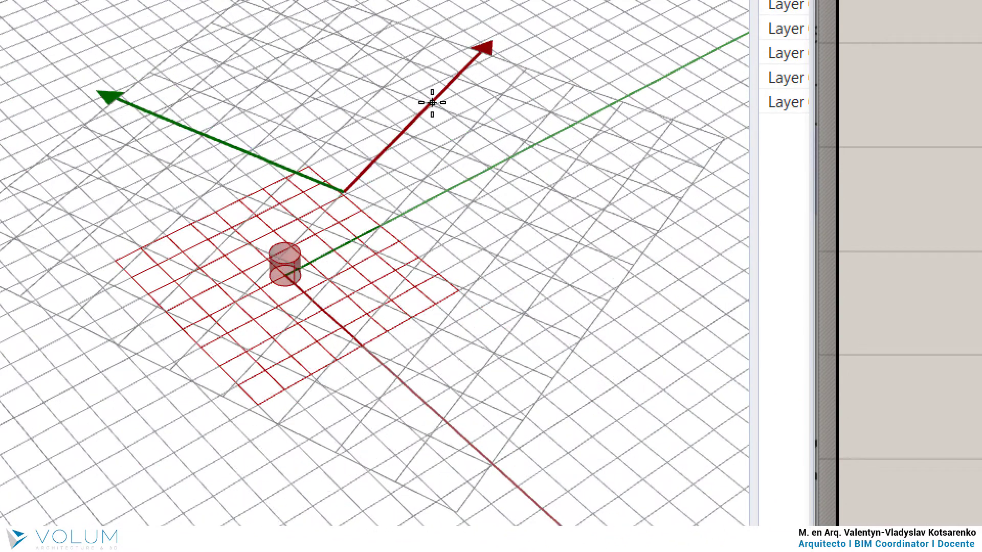
left_click(559, 283)
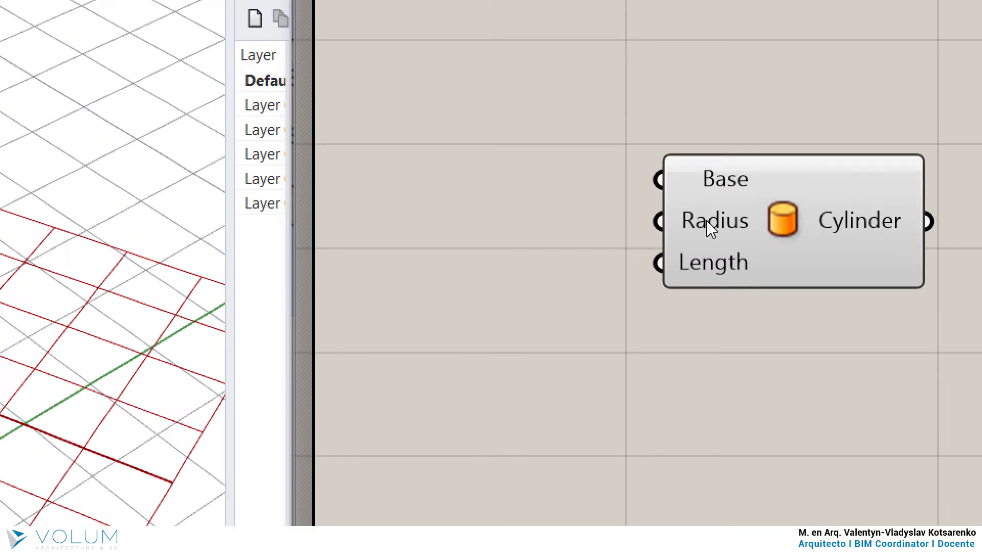
Set the Cylinder component's Radius input to 2.5 and commit the change
mouse_move(739, 123)
right_click(710, 229)
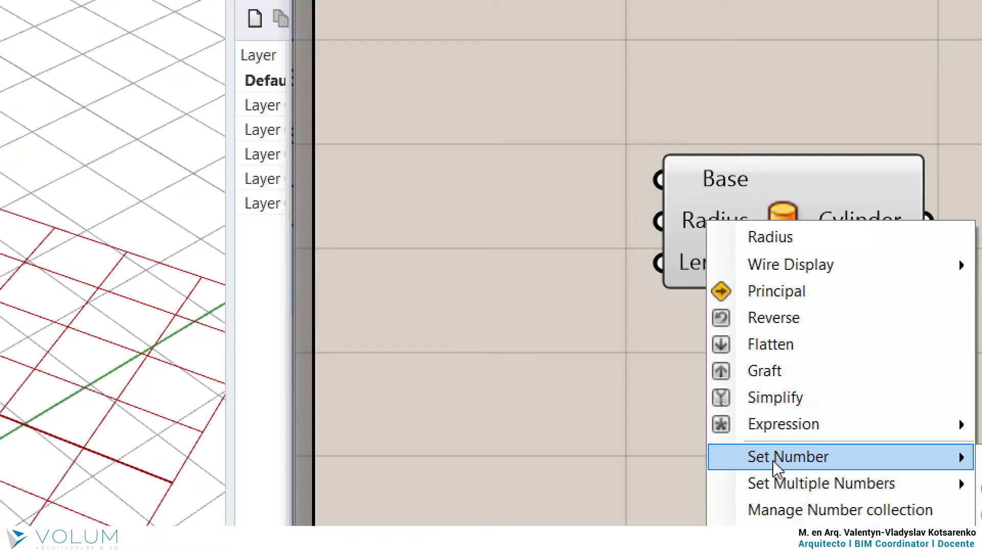
mouse_move(777, 468)
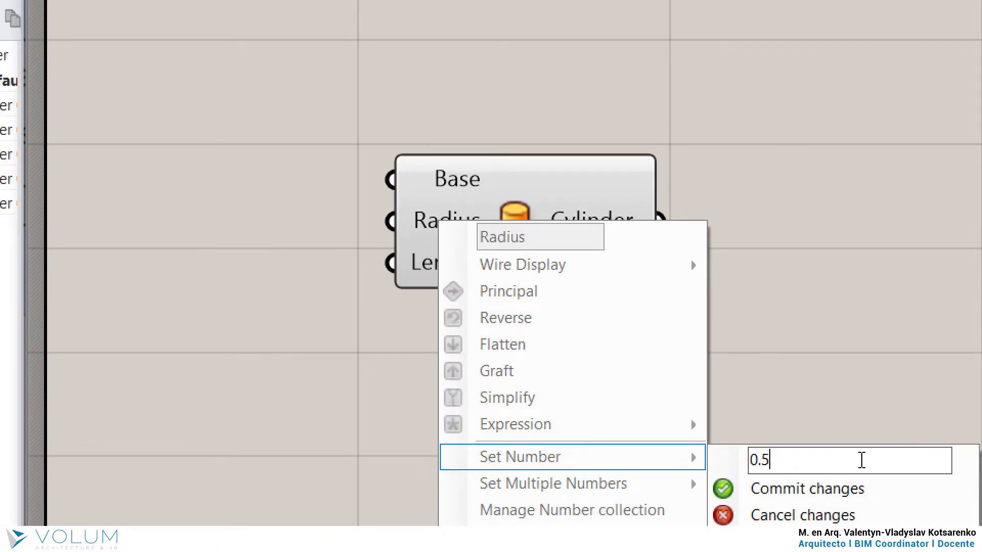
key("BackSpace")
key("BackSpace")
key("BackSpace")
type("2.5")
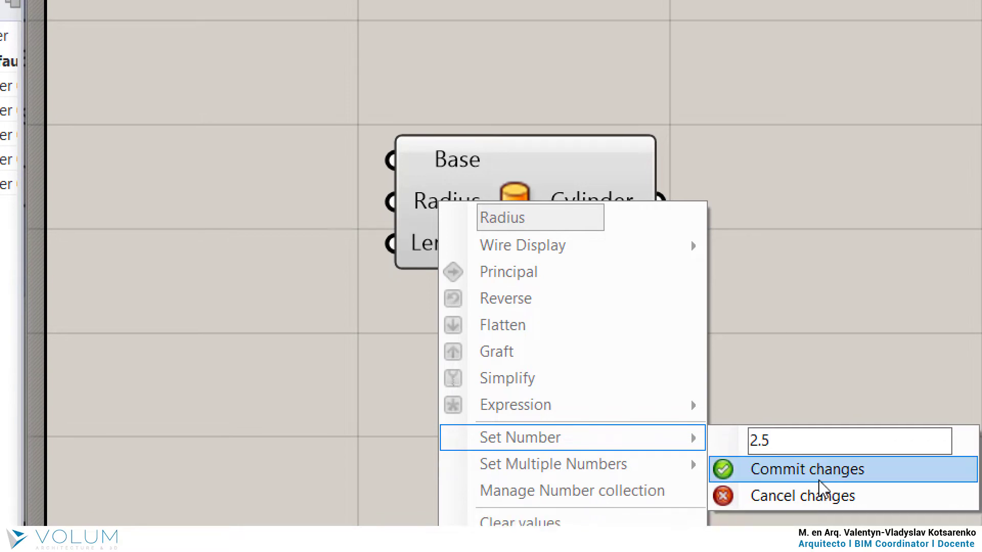
left_click(818, 488)
Set the Cylinder component's Length input to 5 and commit the change
right_click_drag(188, 367, 305, 336)
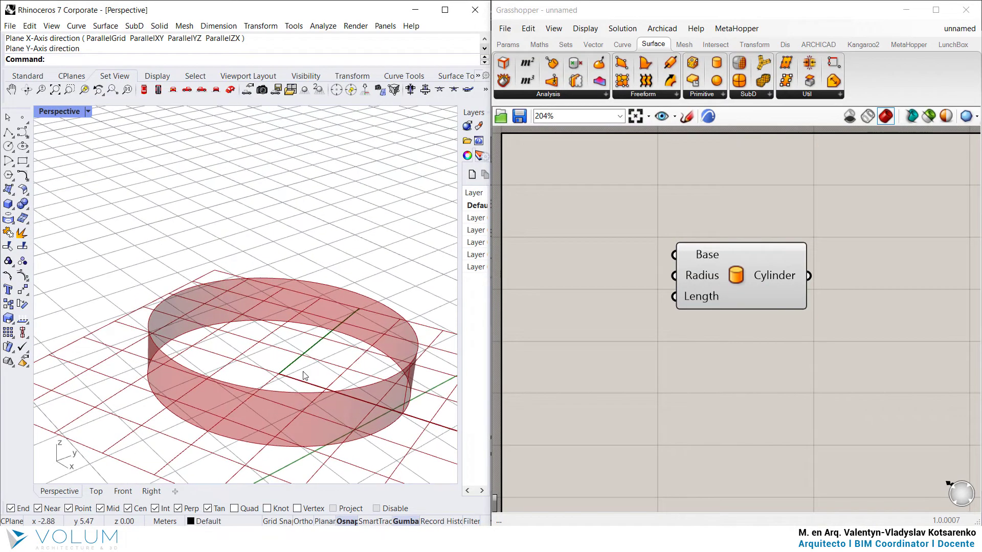
right_click_drag(321, 397, 306, 371, "shift")
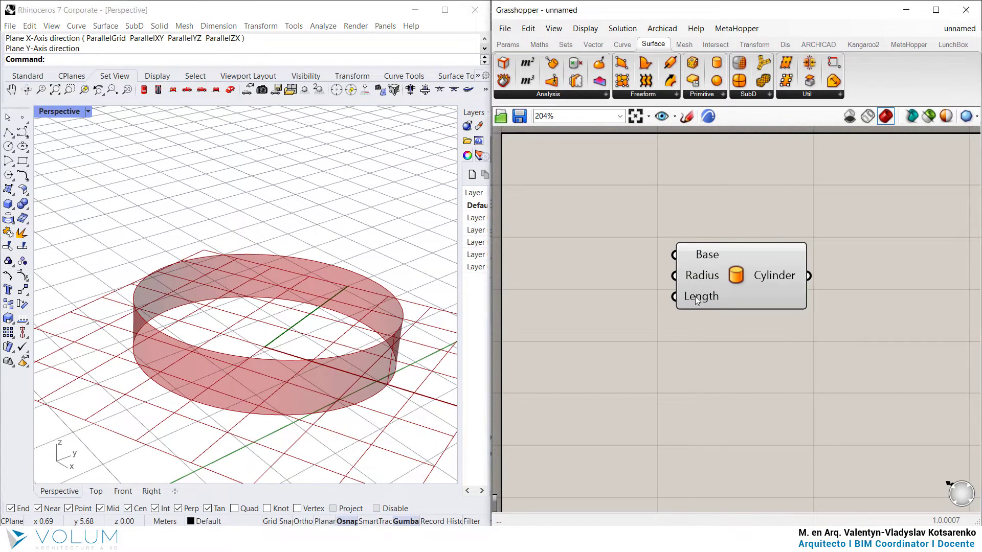
right_click(696, 297)
mouse_move(753, 418)
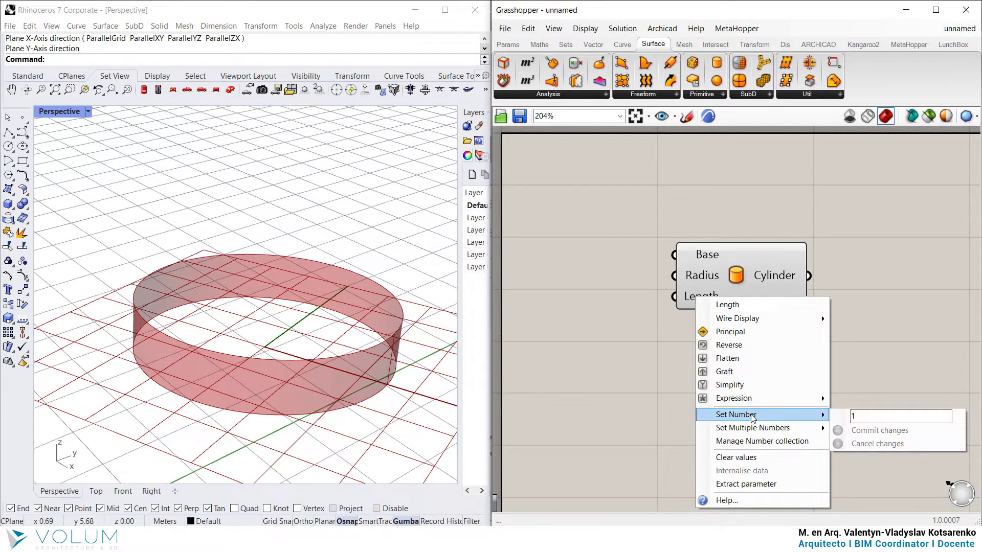
left_click(878, 420)
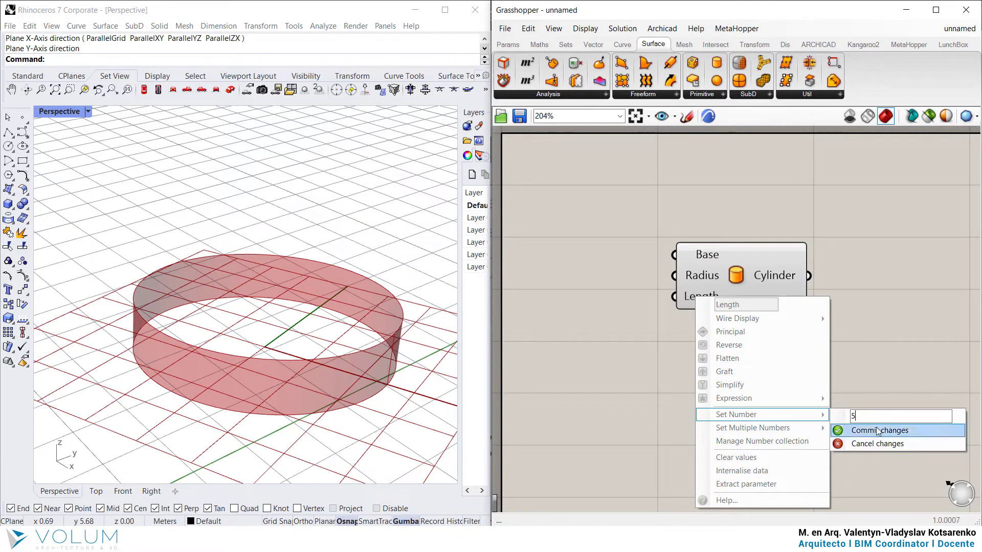
left_click(879, 430)
scroll(250, 412, "down", 5)
scroll(244, 392, "up", 3)
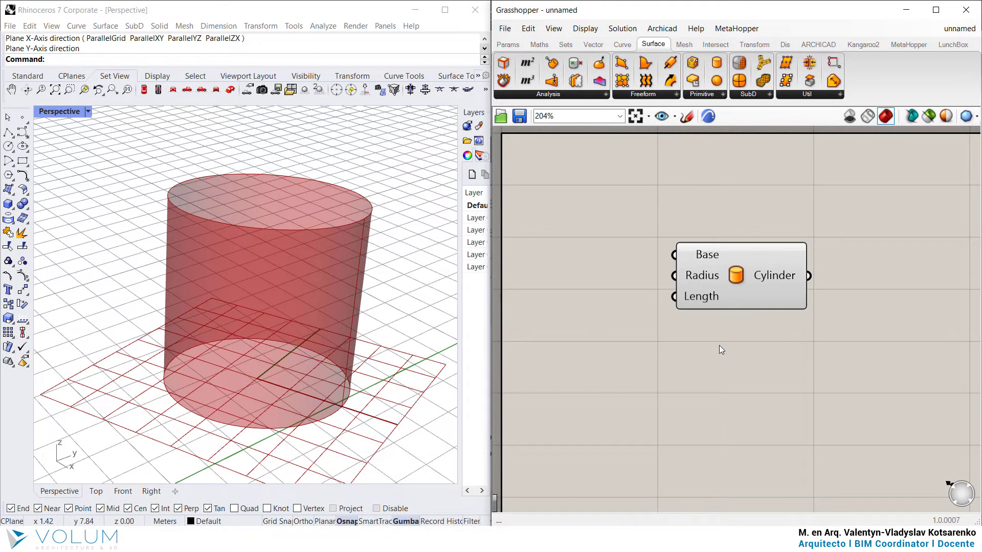
Move the Cylinder component further along the canvas and place a Number Slider in front of its inputs
left_click_drag(715, 276, 798, 281)
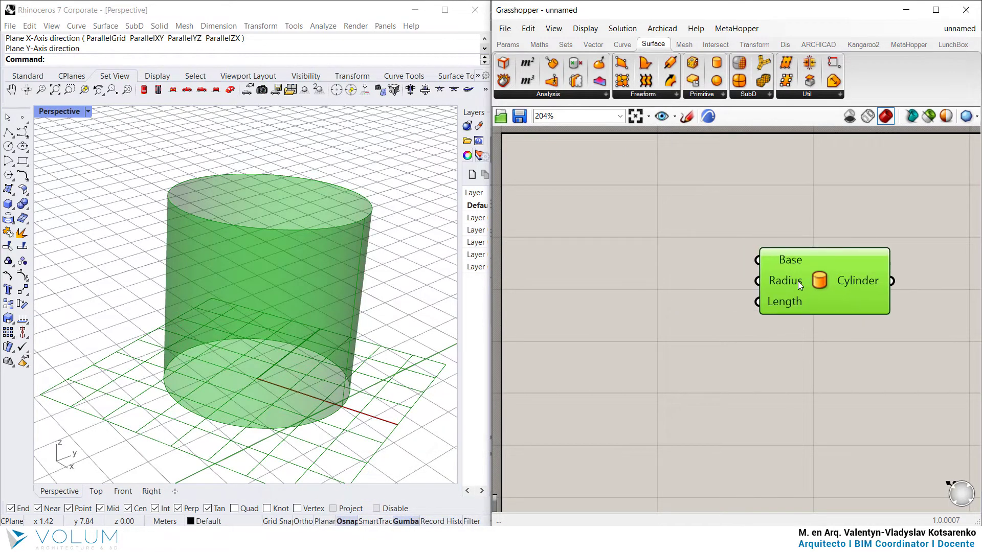
left_click(589, 276)
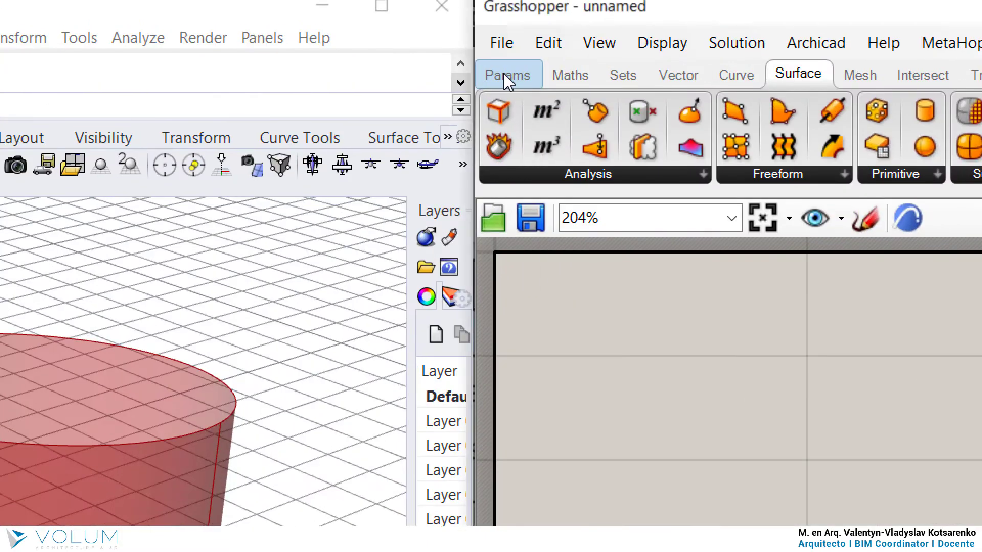
left_click(506, 79)
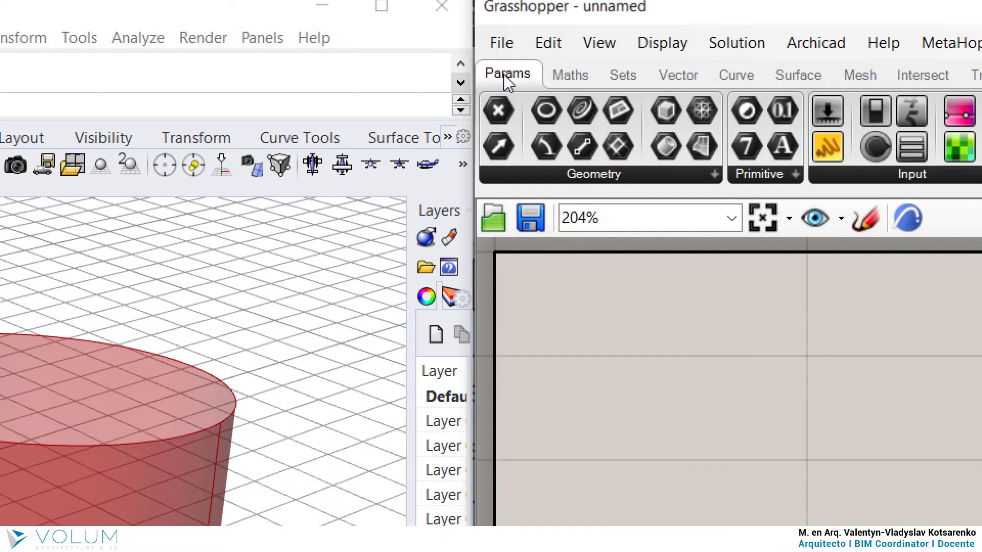
left_click(491, 171)
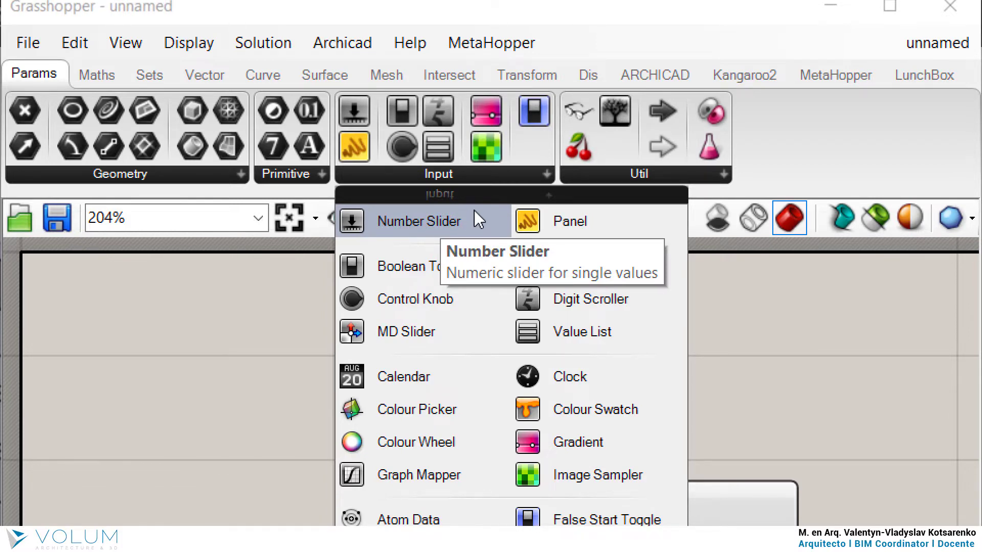
left_click_drag(475, 211, 240, 488)
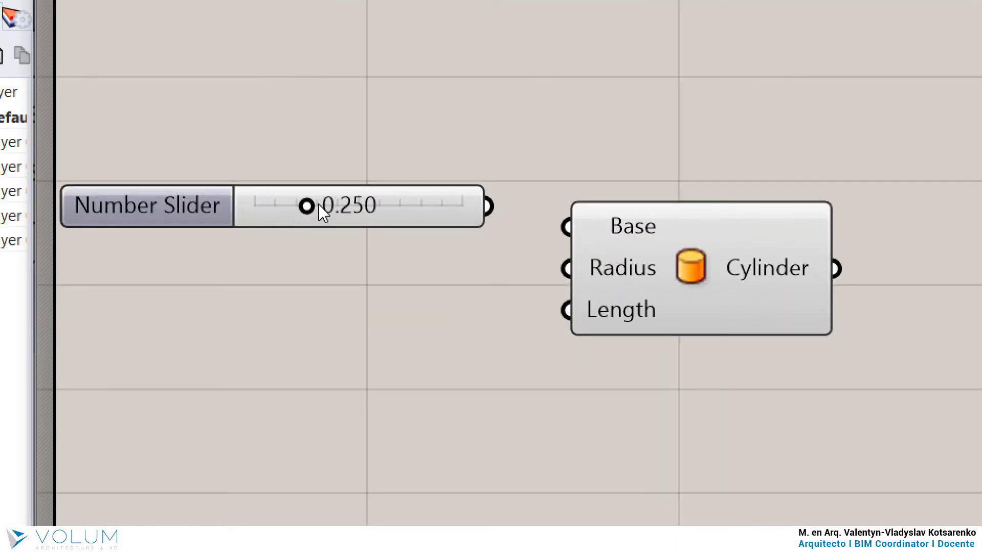
Arrange the Number Slider roughly level with the Cylinder's Radius input, leaving a wider gap between the two components
left_click_drag(249, 207, 288, 220)
left_click(336, 308)
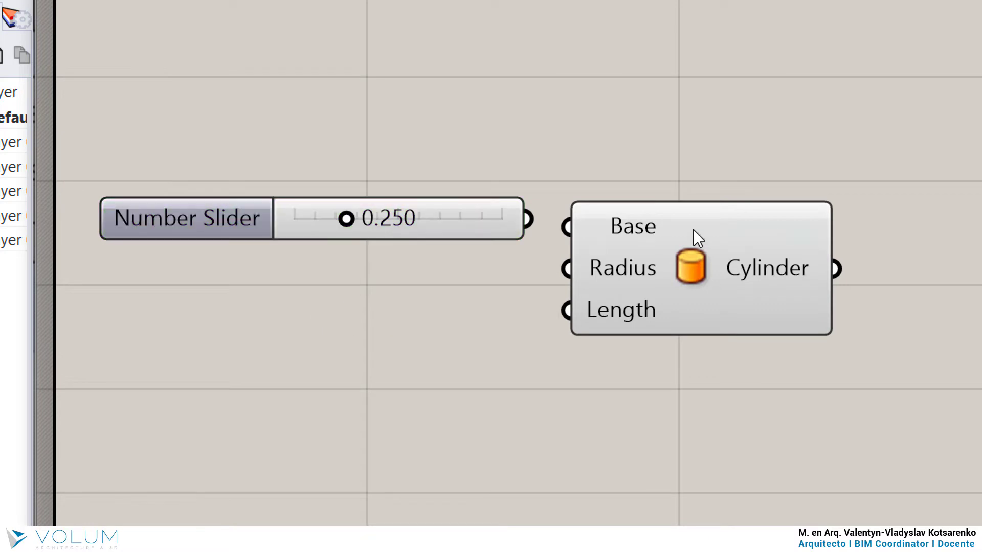
left_click_drag(642, 244, 724, 245)
left_click(584, 234)
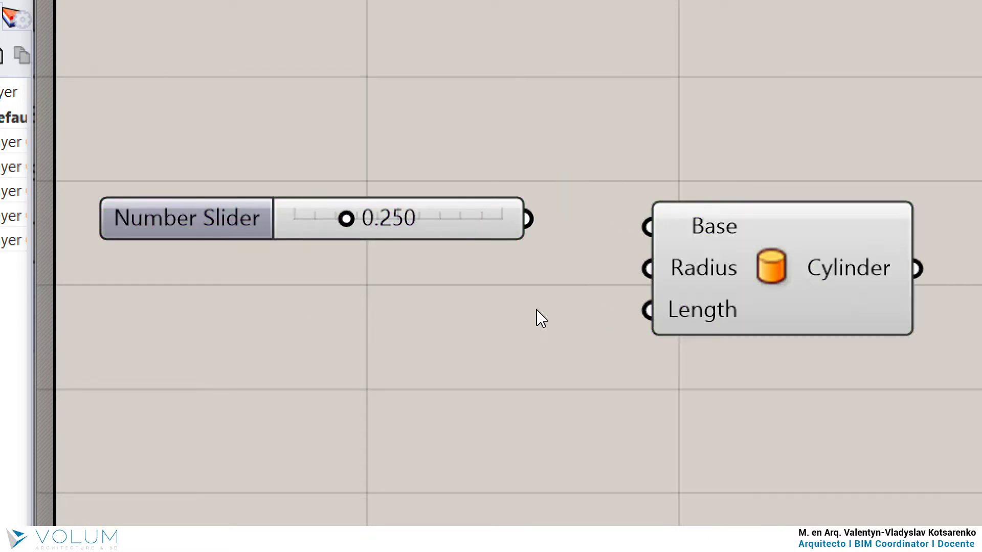
left_click_drag(491, 219, 495, 260)
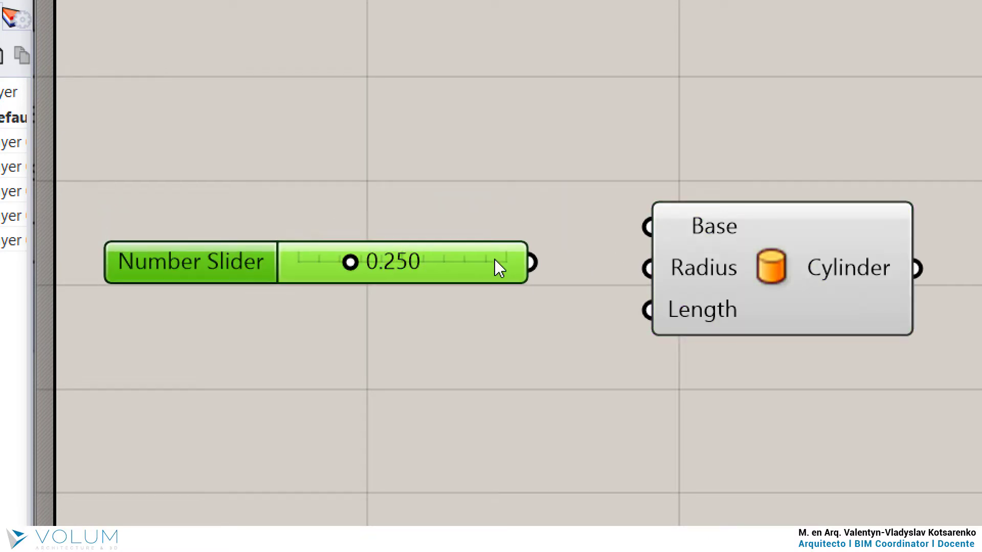
left_click(537, 303)
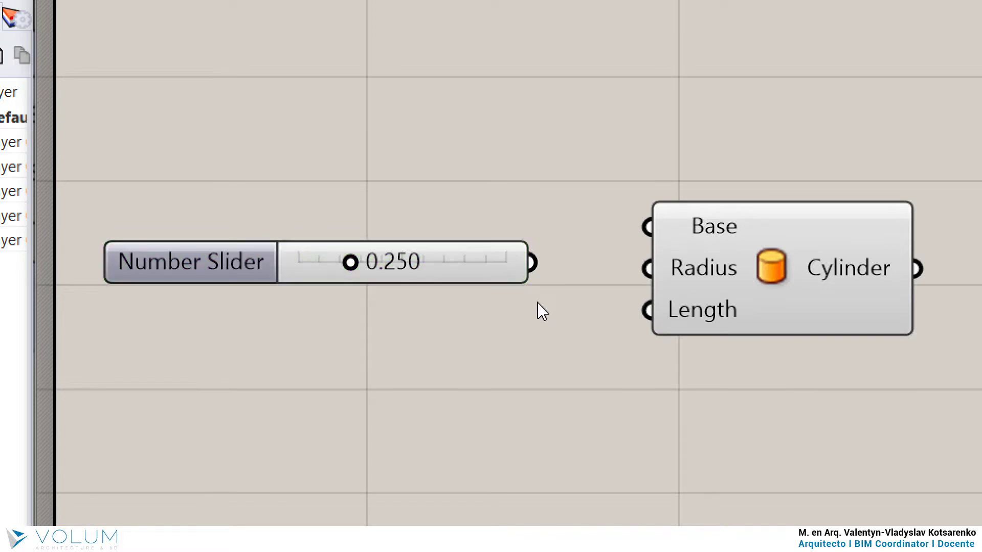
Connect the Number Slider to the Cylinder's Radius input and raise the slider to 1.000
left_click_drag(543, 265, 648, 269)
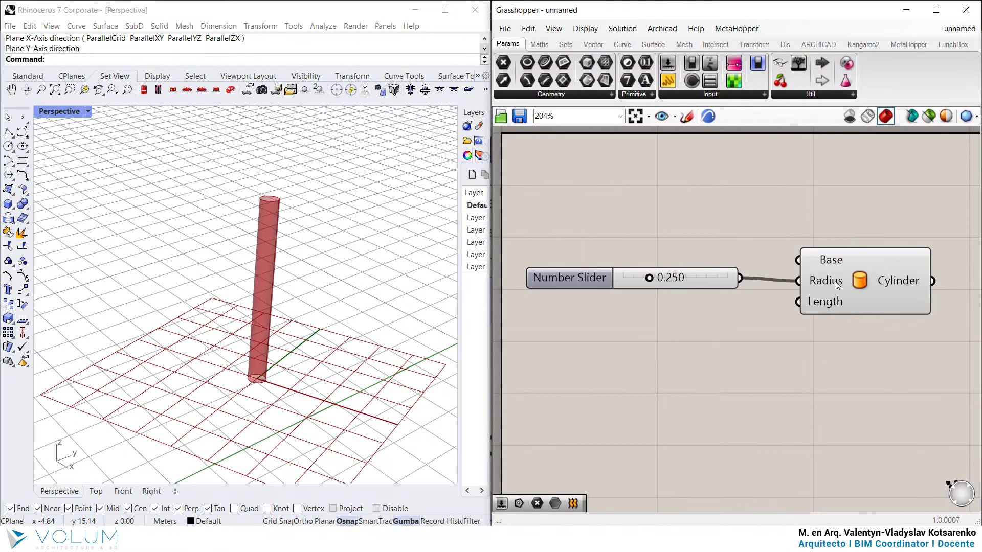
left_click_drag(650, 277, 673, 302)
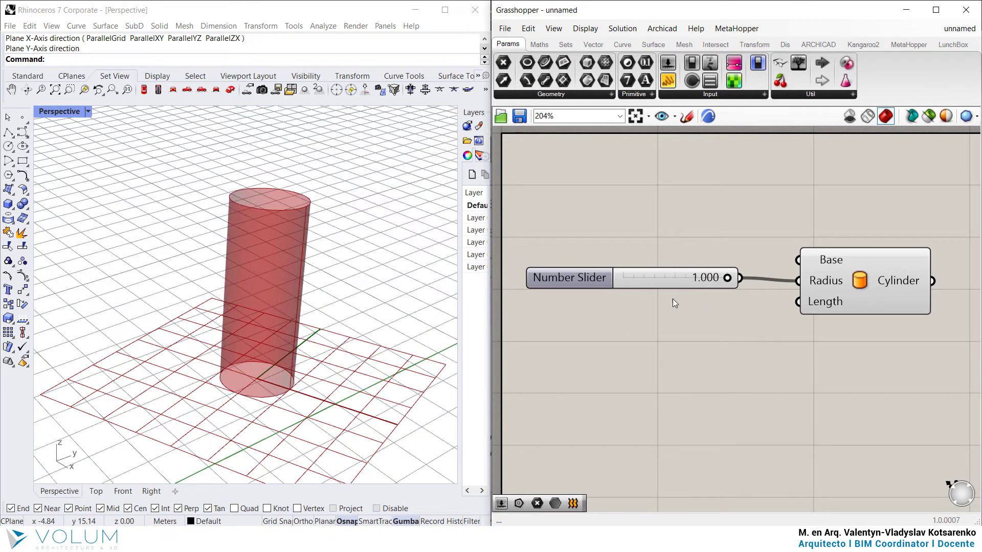
scroll(318, 302, "up", 2)
right_click_drag(318, 302, 296, 333)
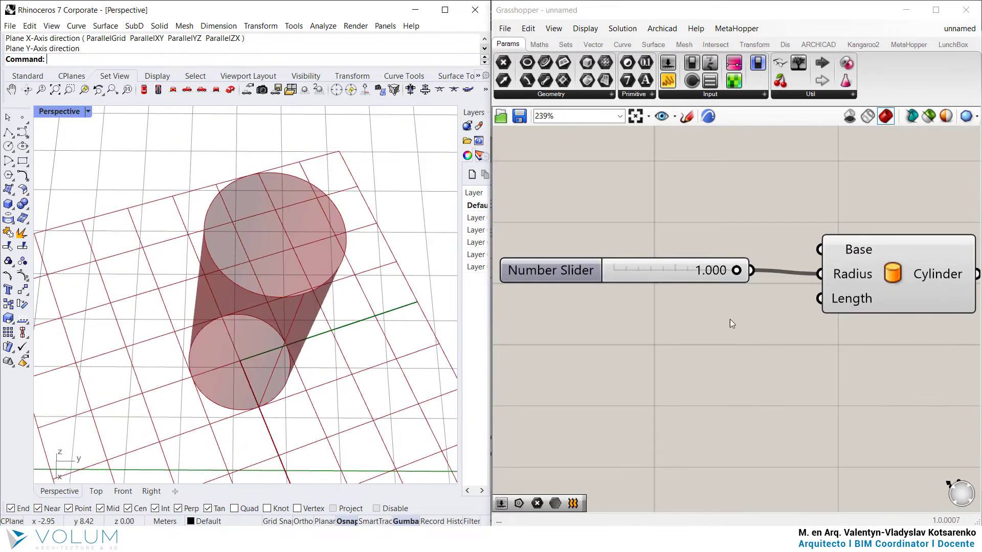
right_click_drag(708, 316, 702, 314)
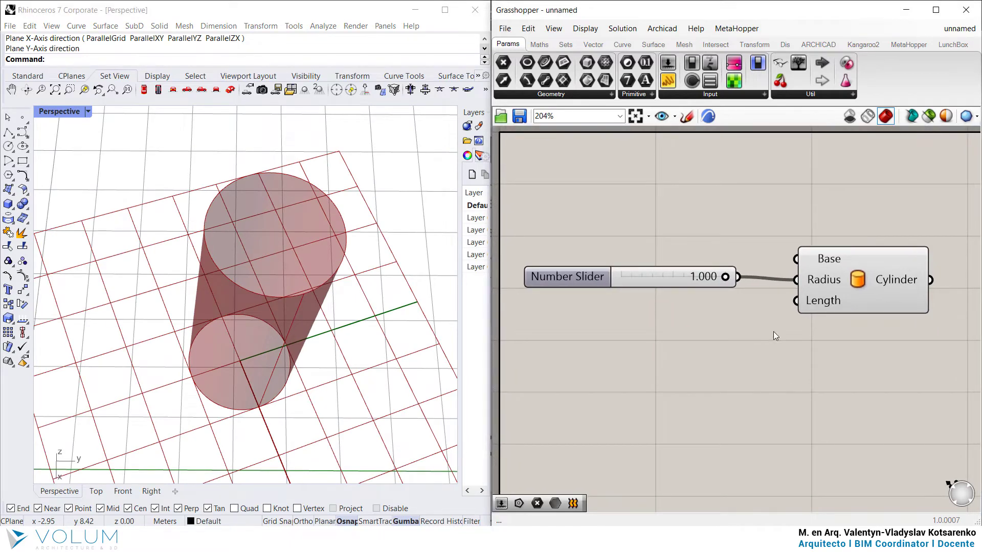
Set the Cylinder's Length input to a smaller number and commit the change
right_click(823, 302)
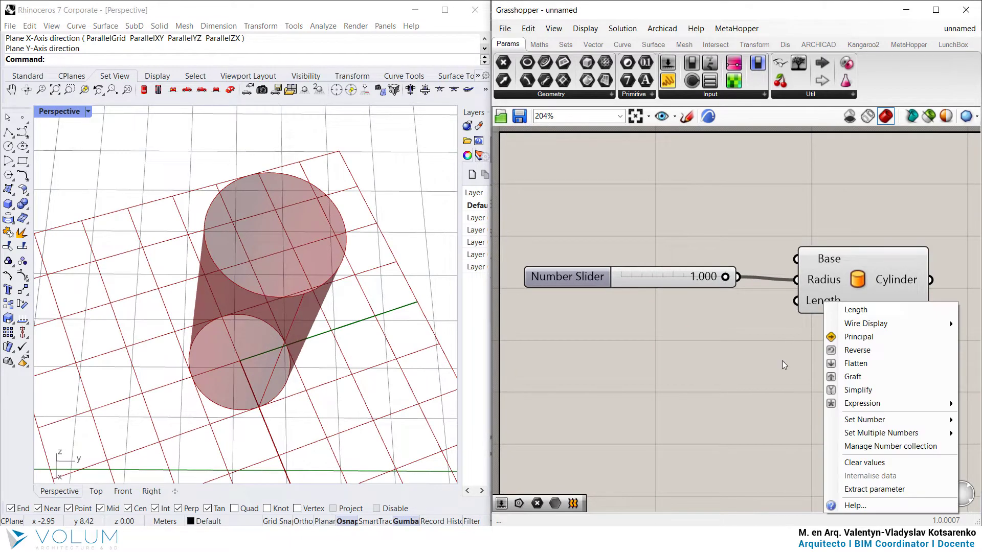
mouse_move(869, 420)
left_click(751, 420)
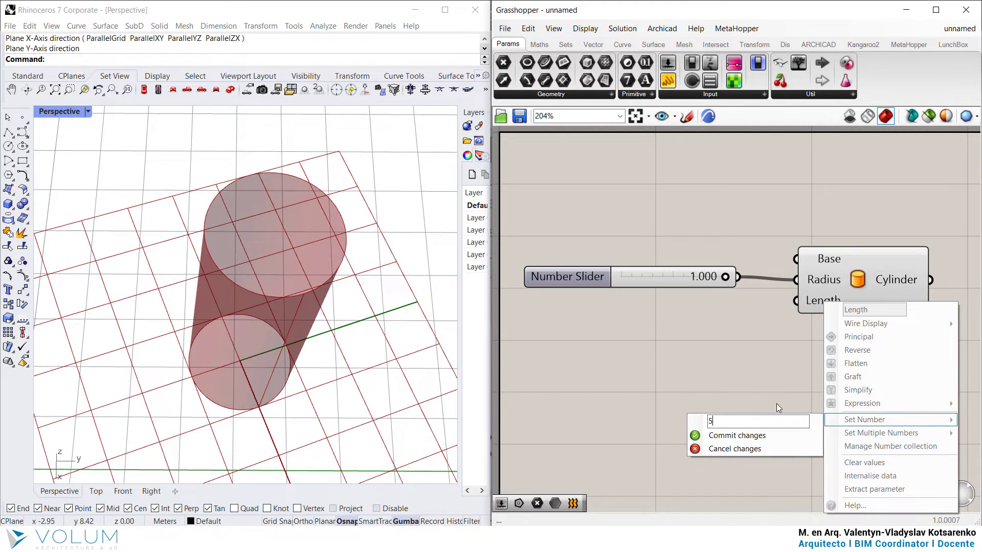
left_click(777, 435)
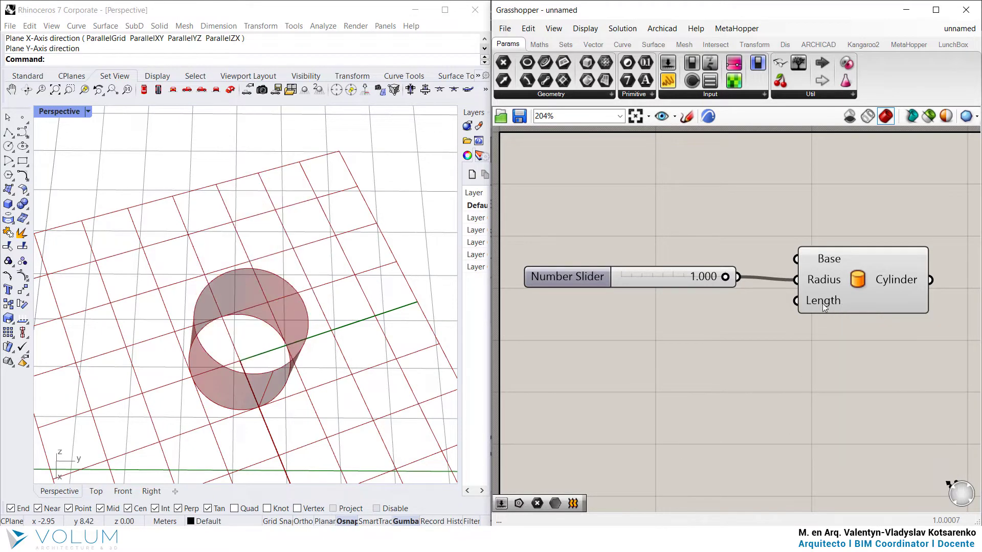
Set the Cylinder's Length input to 1 and commit the change
right_click(824, 302)
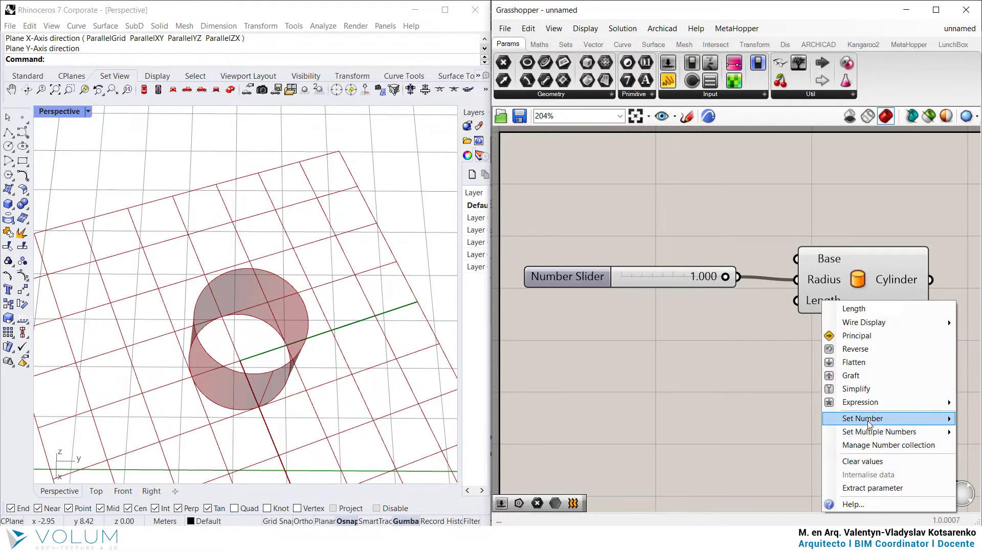
mouse_move(870, 419)
left_click_drag(754, 420, 679, 424)
type("1")
left_click(743, 435)
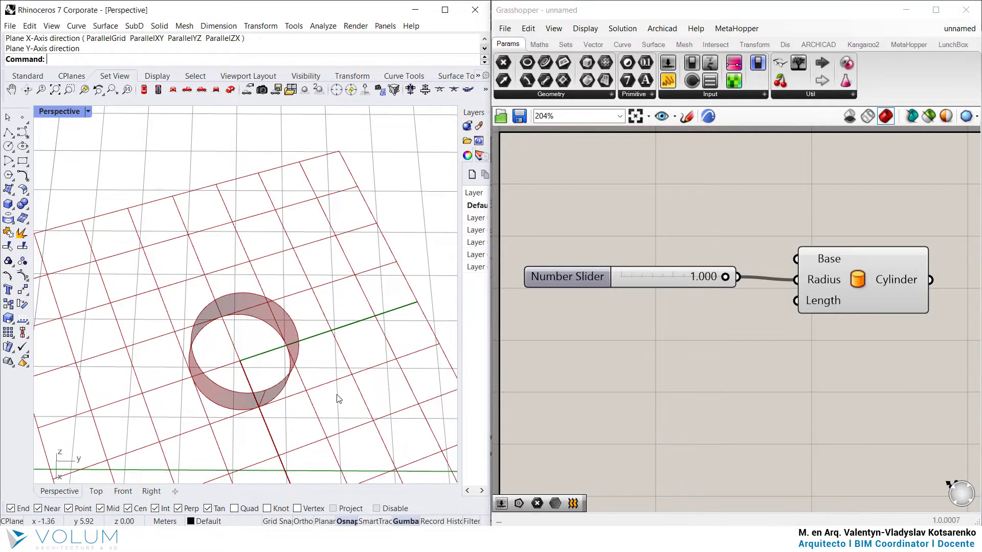
Set the Cylinder's Length input to 0.5 and commit the change
right_click_drag(335, 418, 353, 353)
right_click(835, 301)
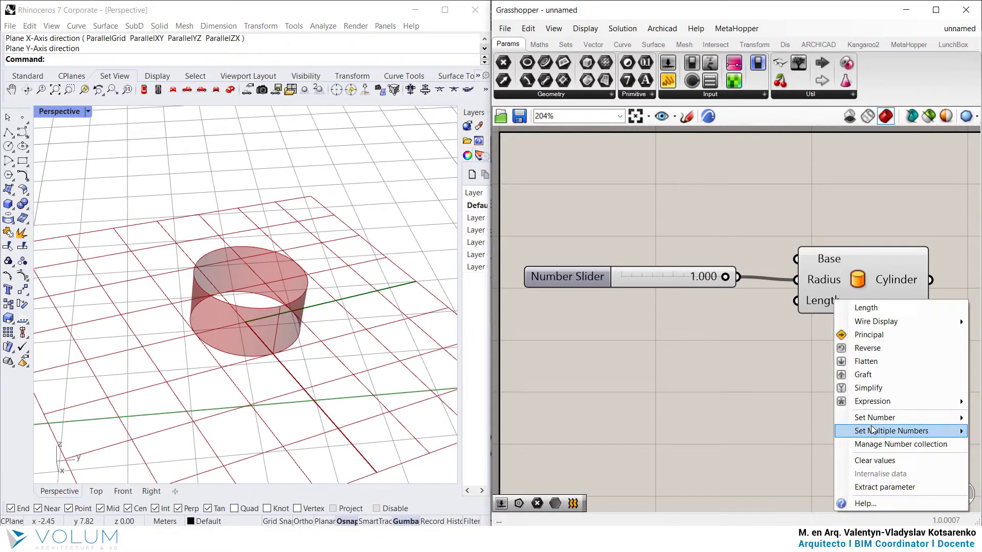
mouse_move(872, 418)
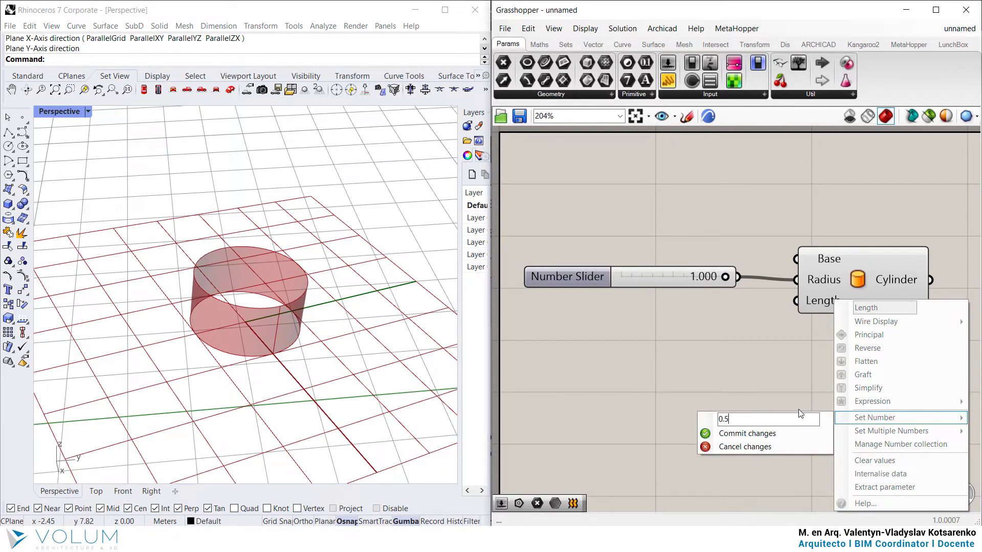
key("Return")
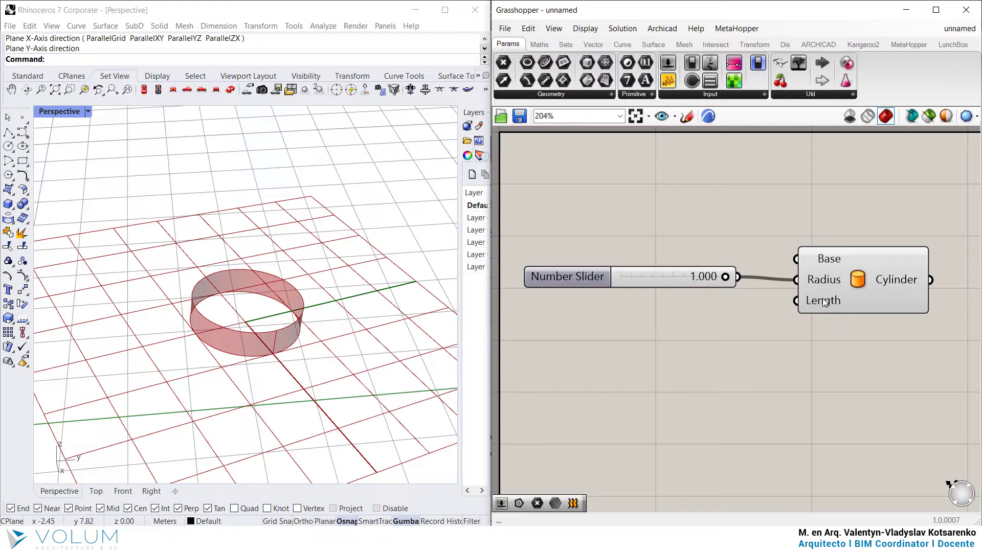
Create a second Number Slider by searching the canvas for 0.00 and connect it to the Cylinder's Length input
double_click(636, 332)
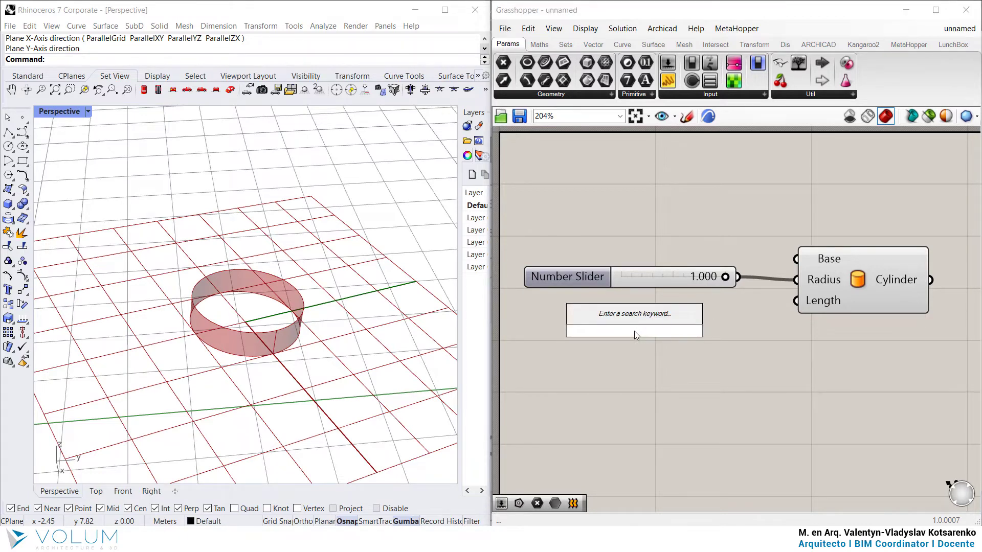
type("0")
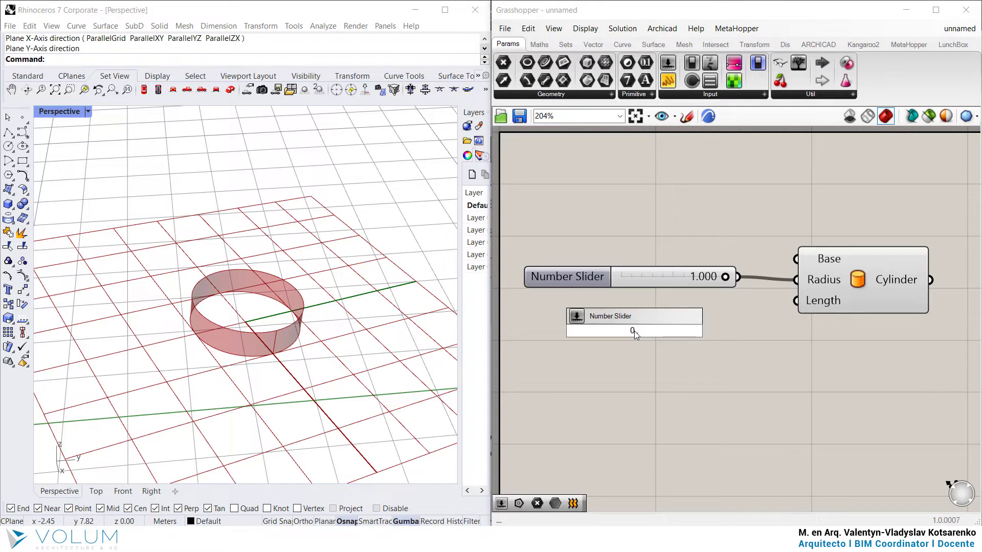
type(".00")
key("Return")
left_click_drag(742, 330, 795, 301)
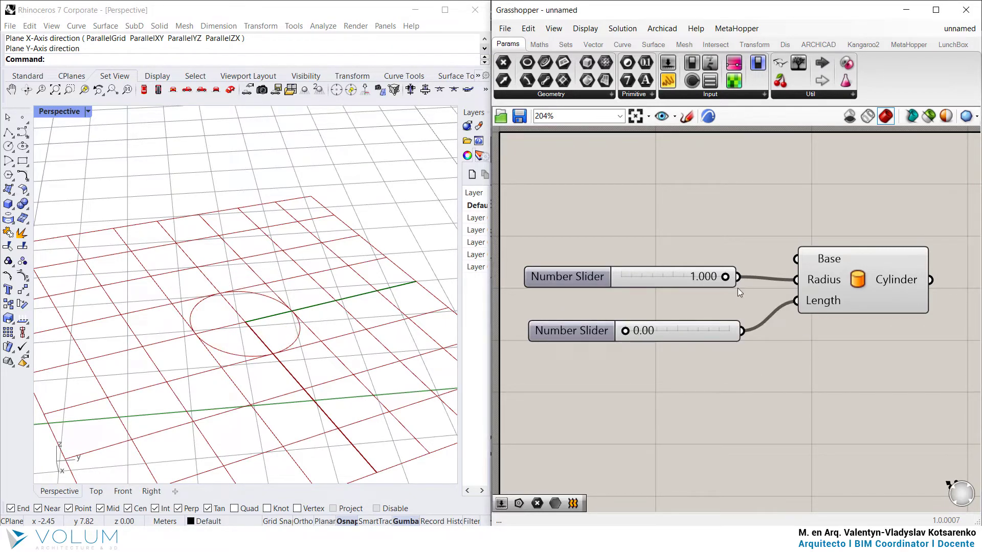
Detach and reattach the first slider's wire at the Radius input, and set the Length slider to 1.59
scroll(741, 278, "up", 3)
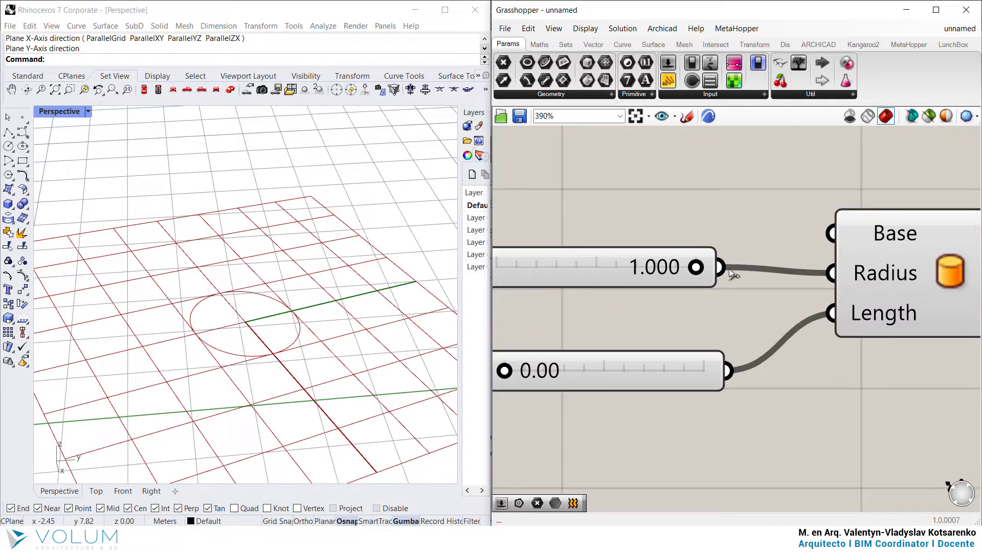
mouse_move(829, 274)
left_mouse_down("ctrl")
mouse_move(728, 272)
mouse_move(728, 247)
mouse_move(783, 280)
mouse_move(822, 276)
left_mouse_up("ctrl")
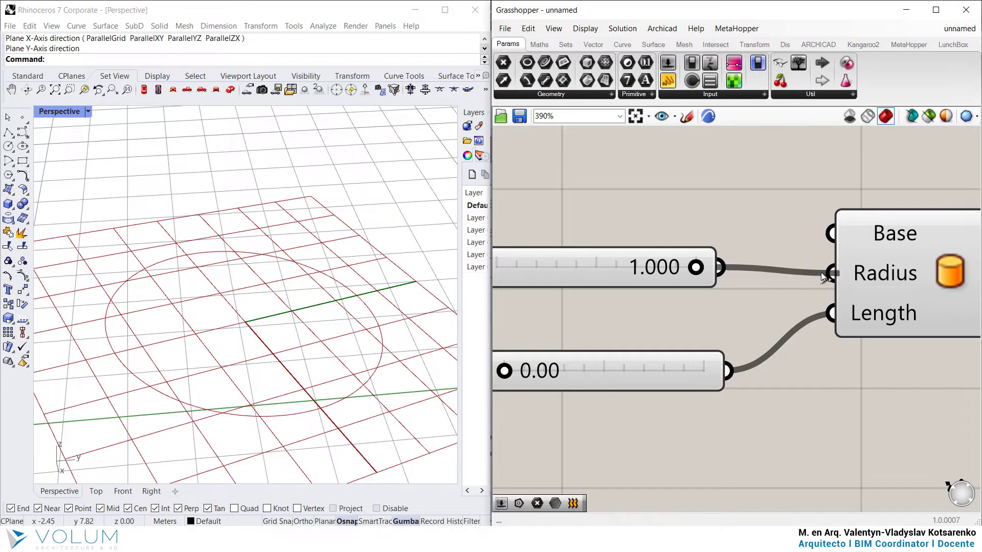
scroll(825, 275, "down", 3)
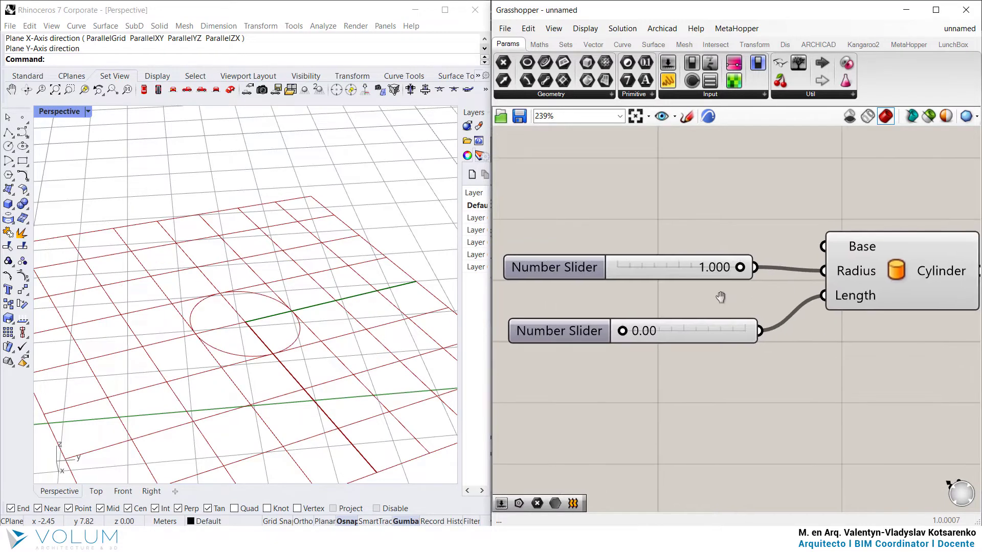
left_click_drag(637, 326, 714, 327)
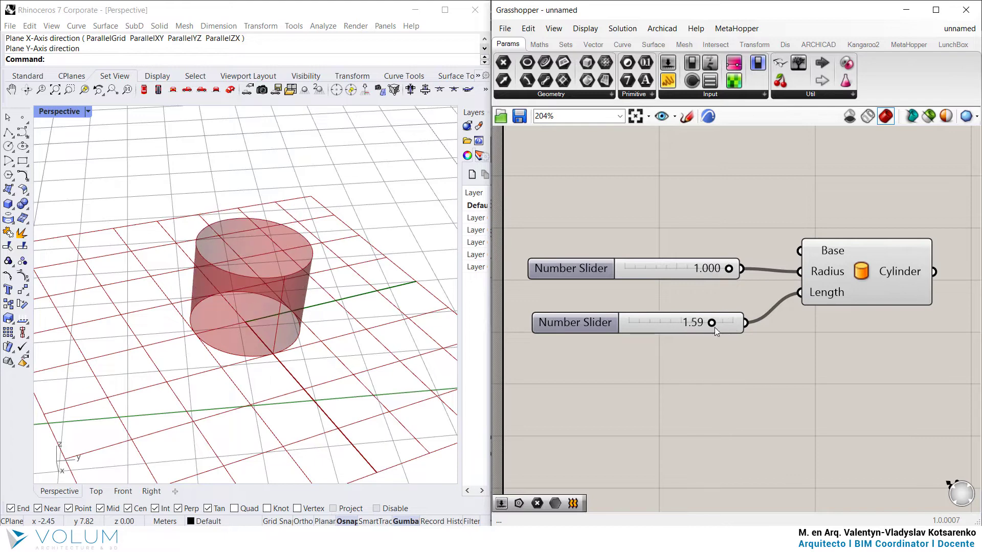
Delete the Number Slider feeding Length and align the remaining slider with the Cylinder's Radius input
left_click_drag(842, 294, 858, 287)
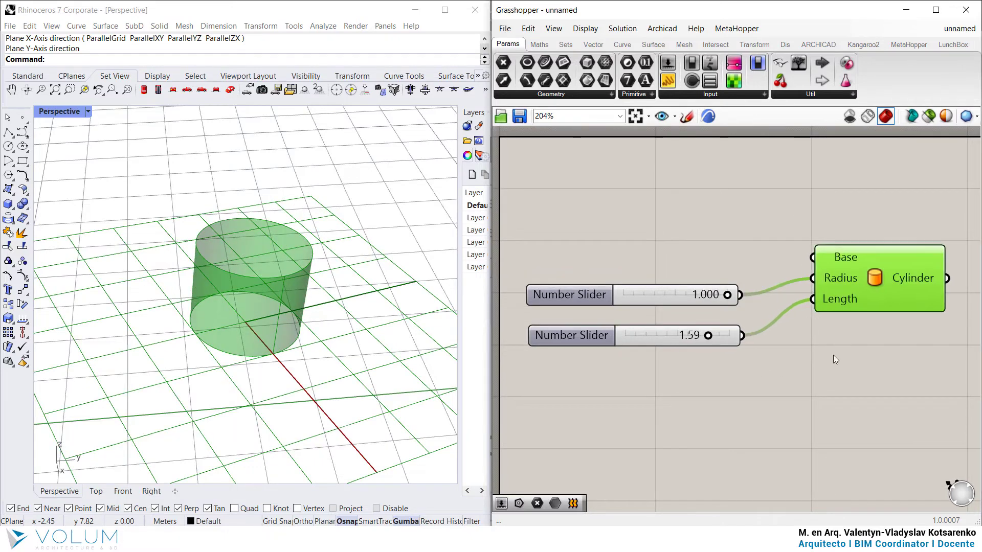
left_click(830, 318)
left_click(683, 336)
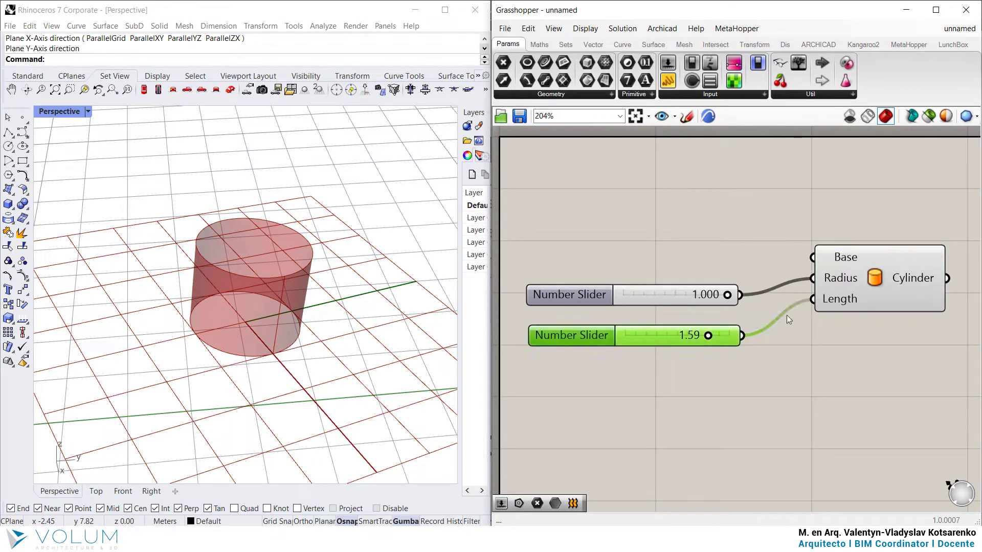
key("Delete")
left_click_drag(690, 302, 720, 286)
left_click(723, 354)
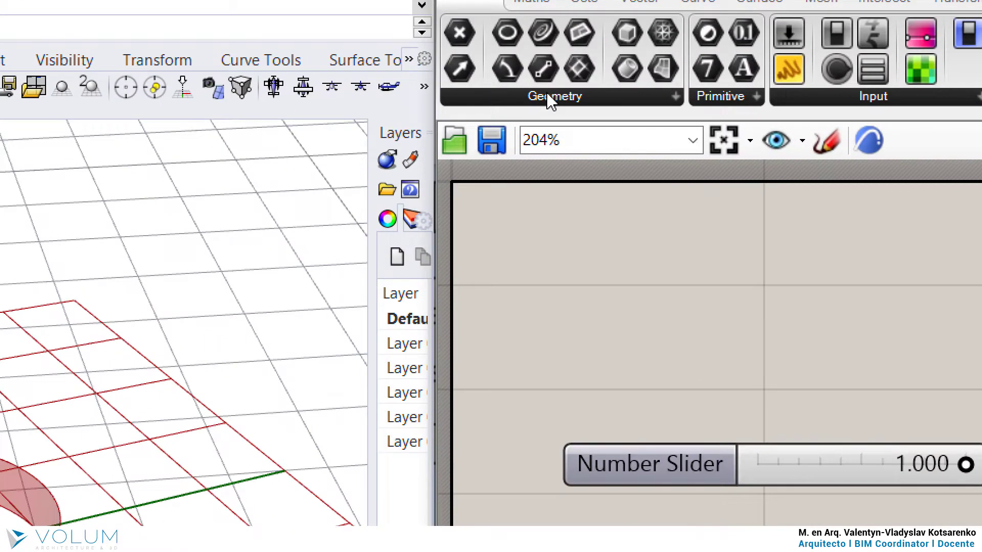
Place a Number parameter from the Primitive group below the Number Slider and move the slider up to make room
left_click(573, 98)
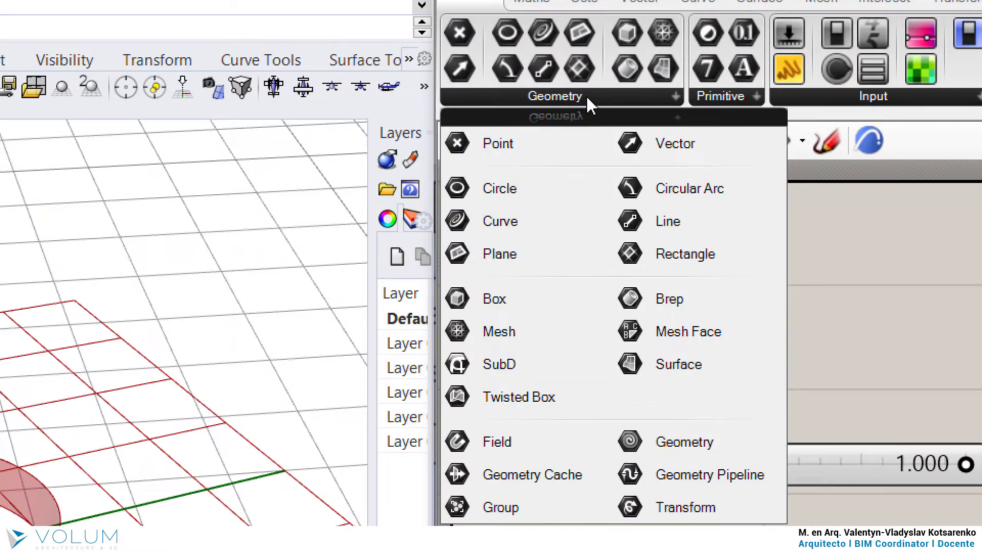
left_click(731, 97)
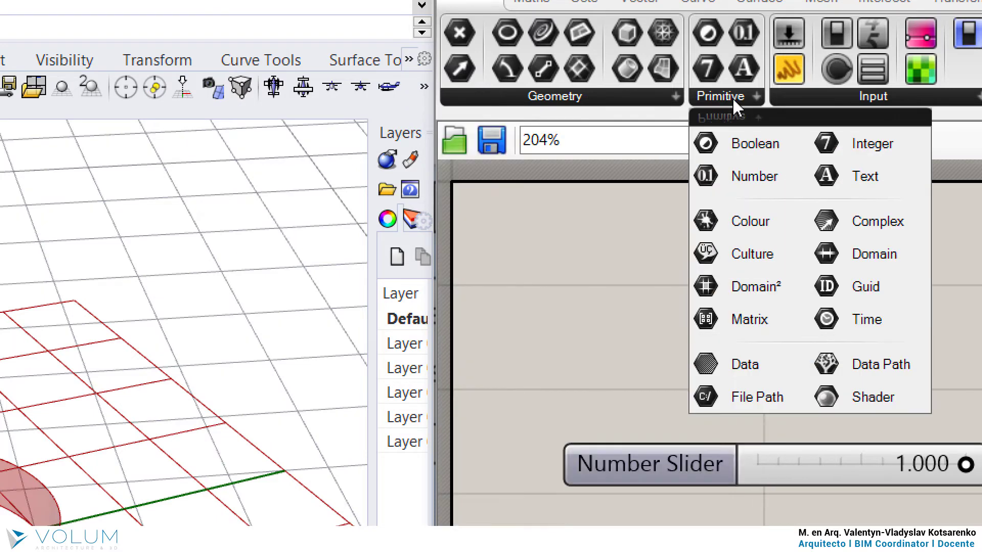
left_click_drag(761, 176, 879, 551)
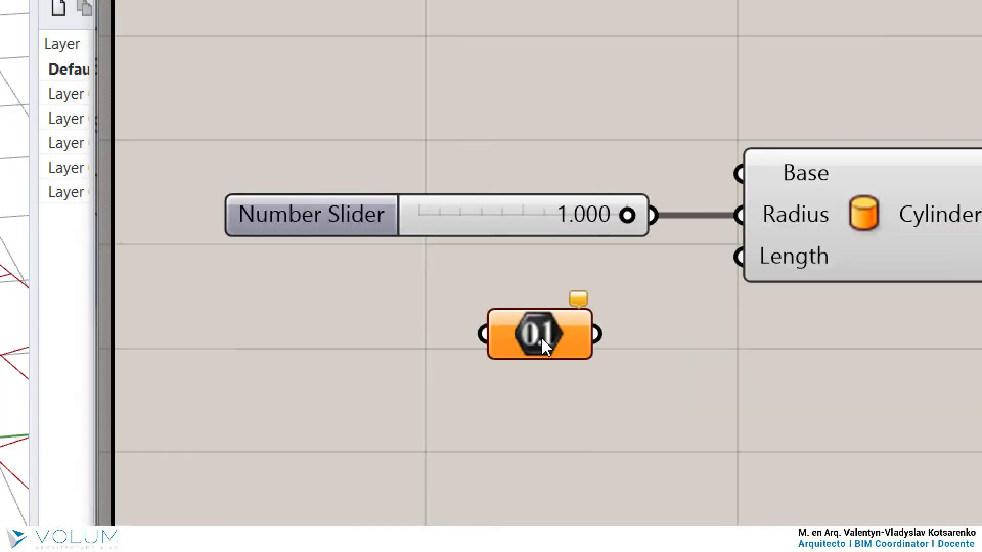
left_click_drag(483, 222, 499, 178)
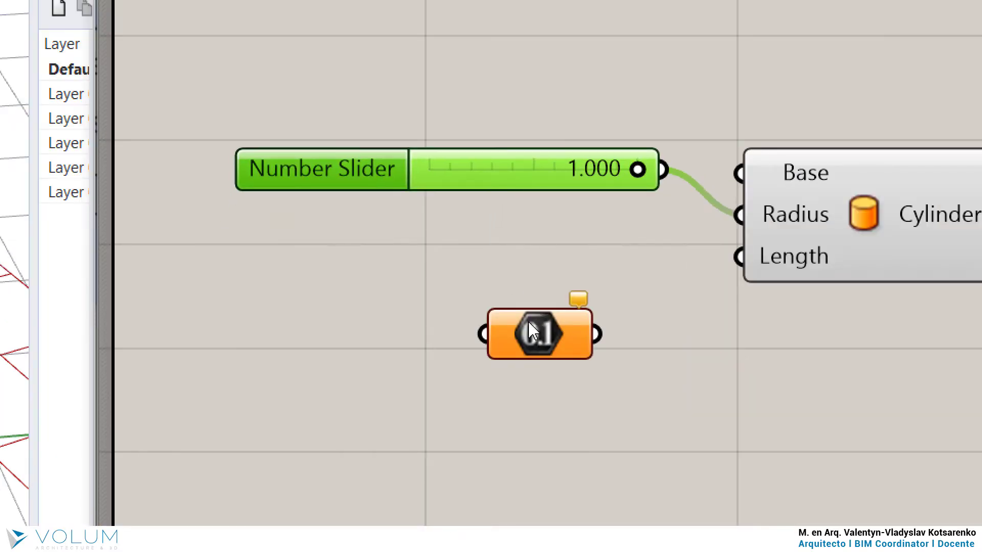
Set the Number parameter's value to 5 and connect it to the Cylinder's Length input
left_click_drag(532, 332, 501, 285)
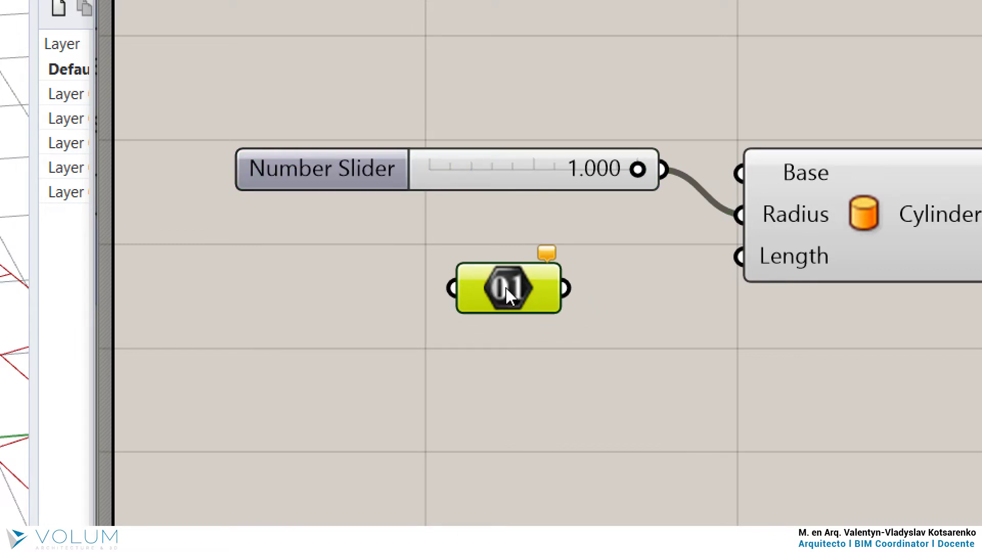
right_click(503, 289)
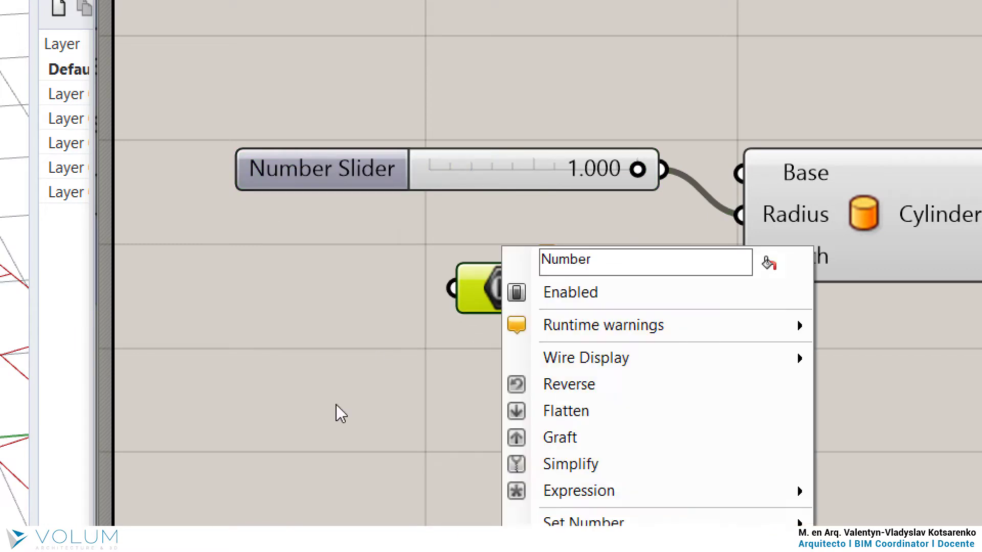
mouse_move(697, 423)
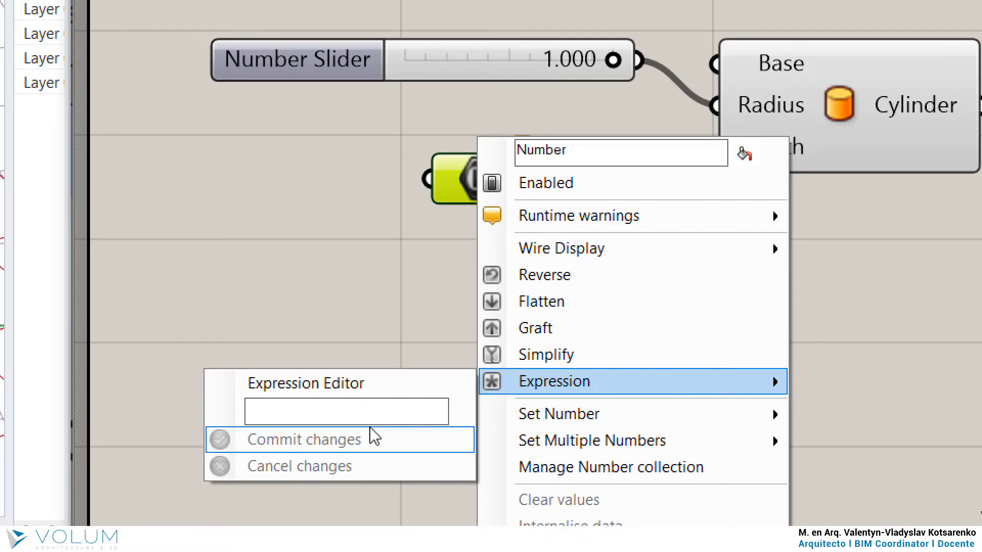
type("5")
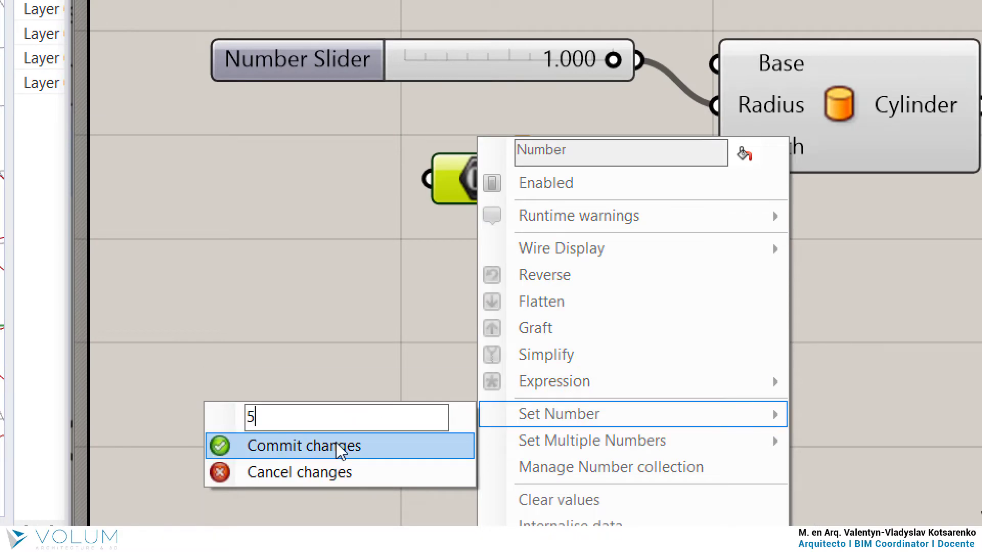
left_click(332, 446)
left_click_drag(541, 180, 716, 149)
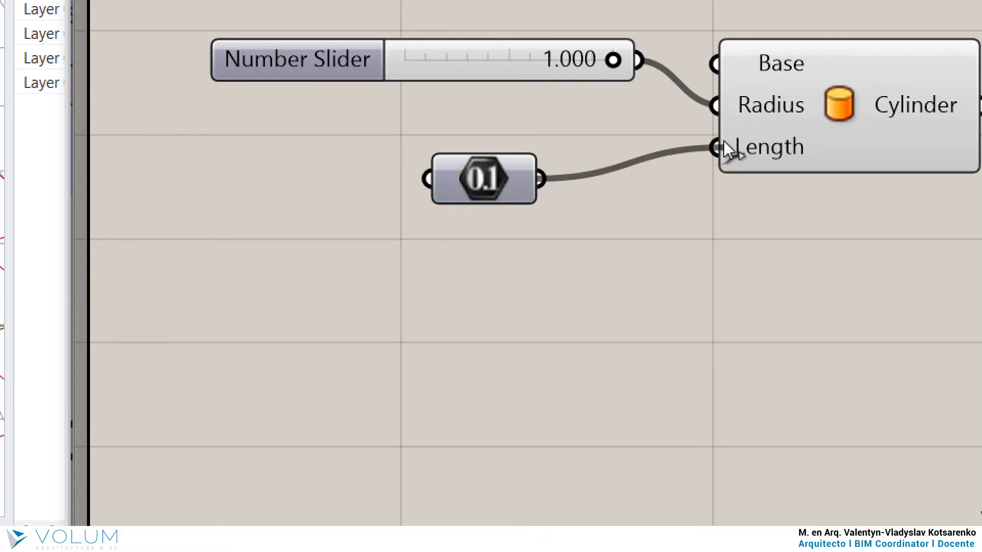
left_click_drag(692, 318, 716, 314)
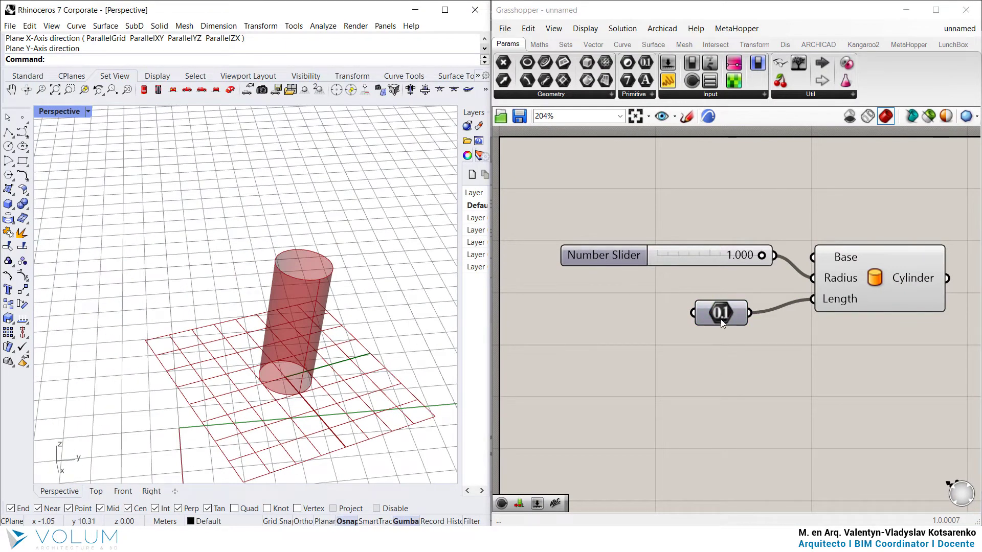
Delete the Number parameter feeding Length and view the Length input's built-in number setting
left_click(721, 320)
key("Delete")
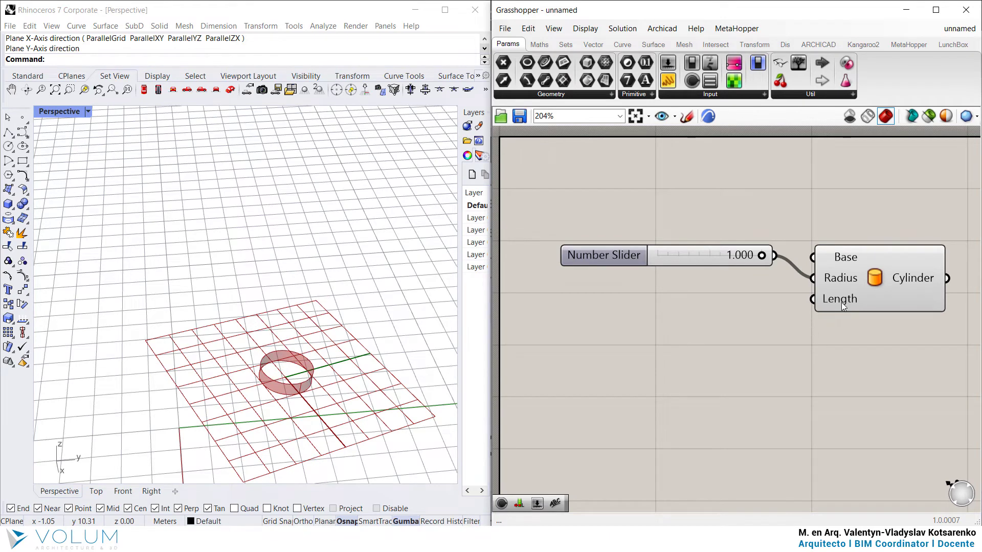
right_click(842, 302)
mouse_move(888, 422)
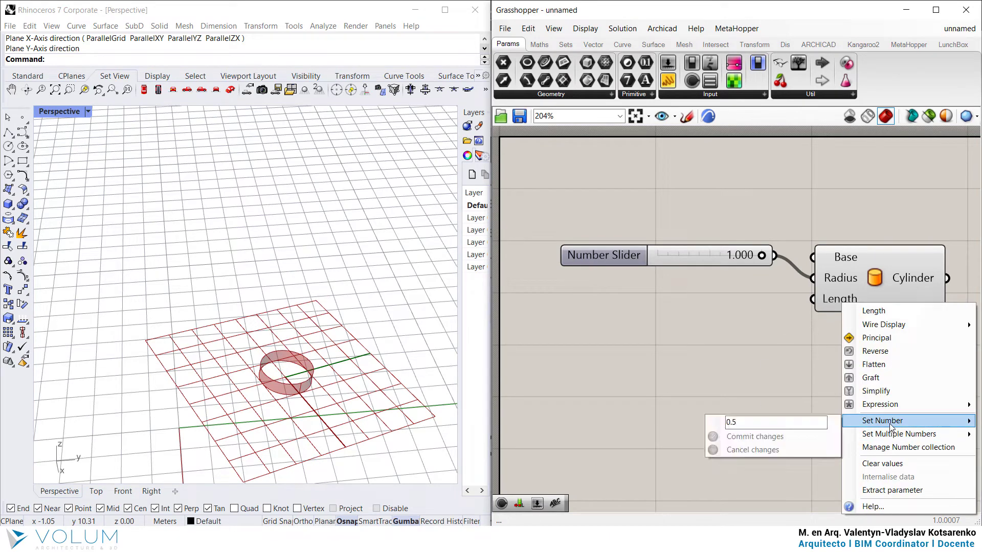
left_click(742, 345)
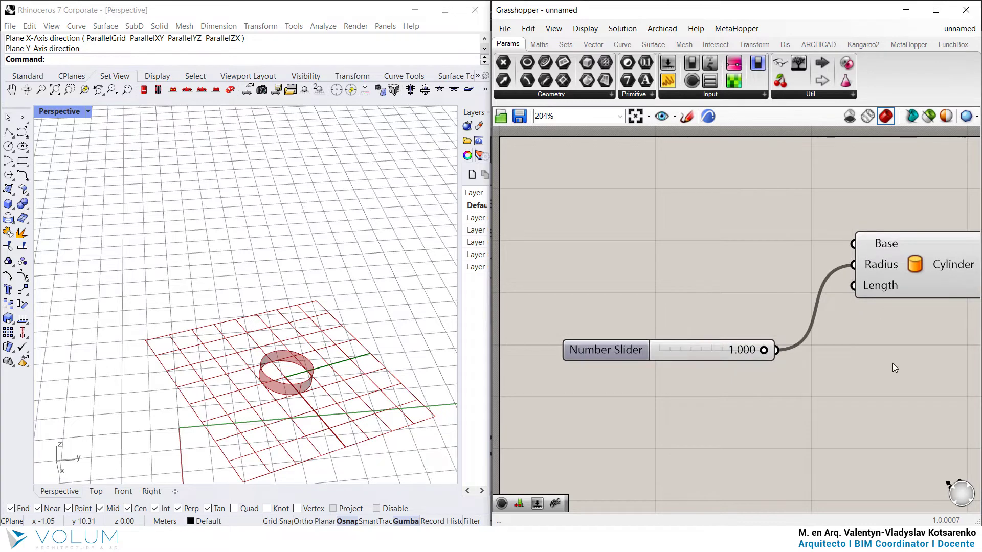
Reposition the Cylinder component so its Radius input lines up with the lowered Number Slider
right_click_drag(893, 364, 828, 344)
left_click_drag(846, 250, 849, 335)
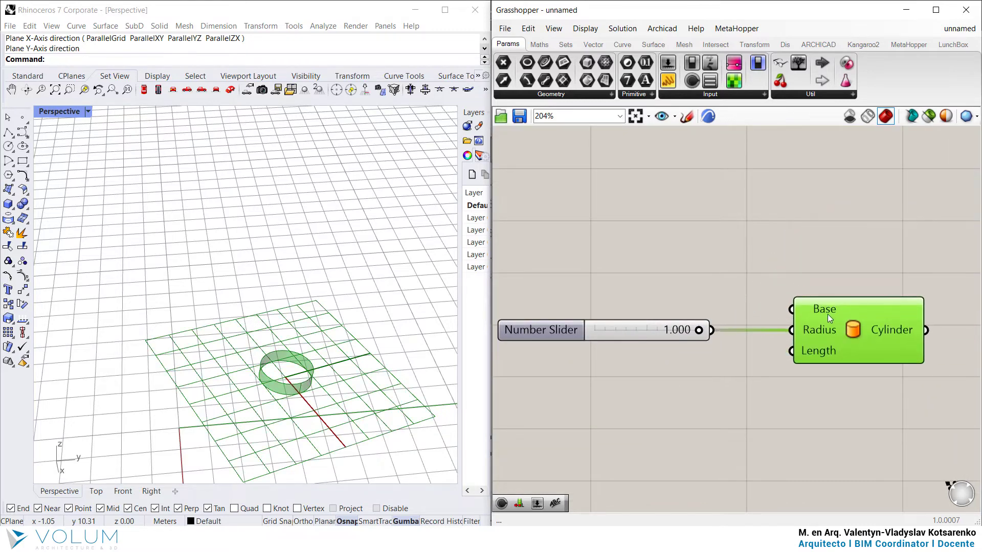
left_click(649, 219)
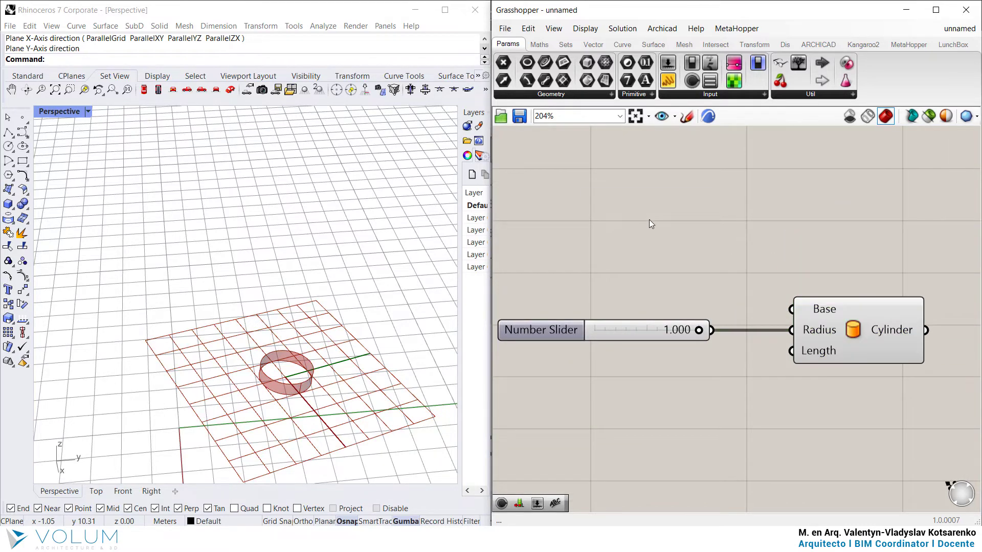
Add a Construct Point component by searching the canvas and place it above the Number Slider
double_click(650, 223)
type("construct po")
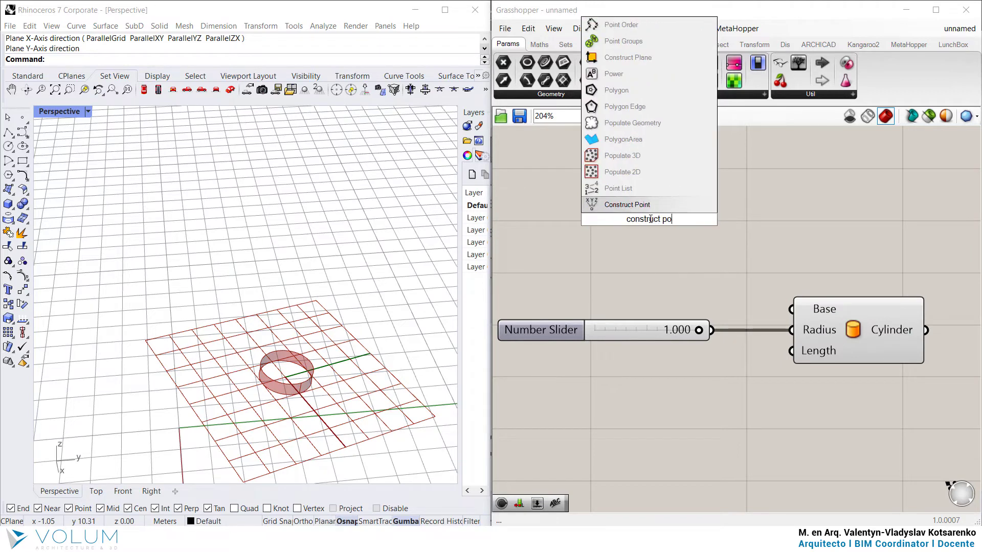
type("int")
key("Return")
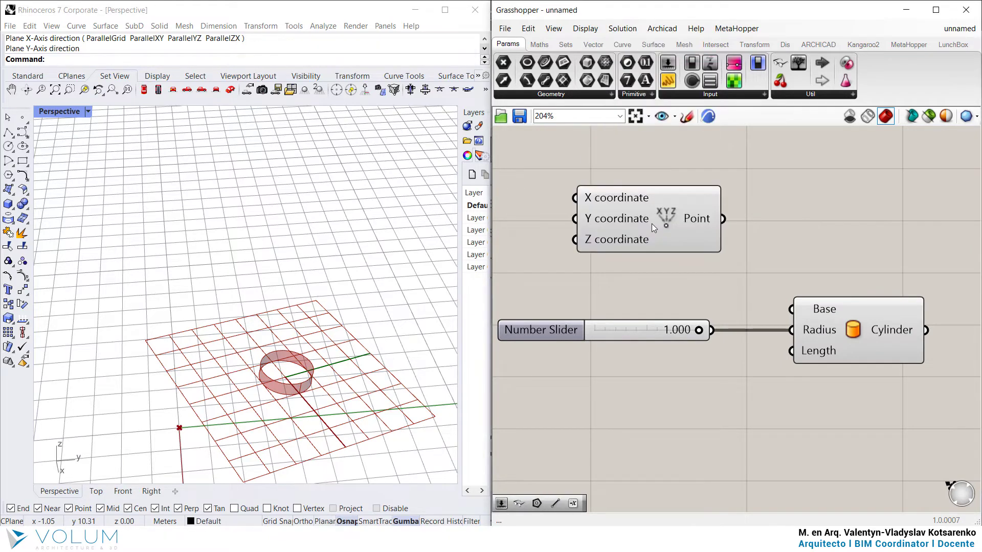
left_click_drag(651, 223, 697, 240)
left_click(699, 291)
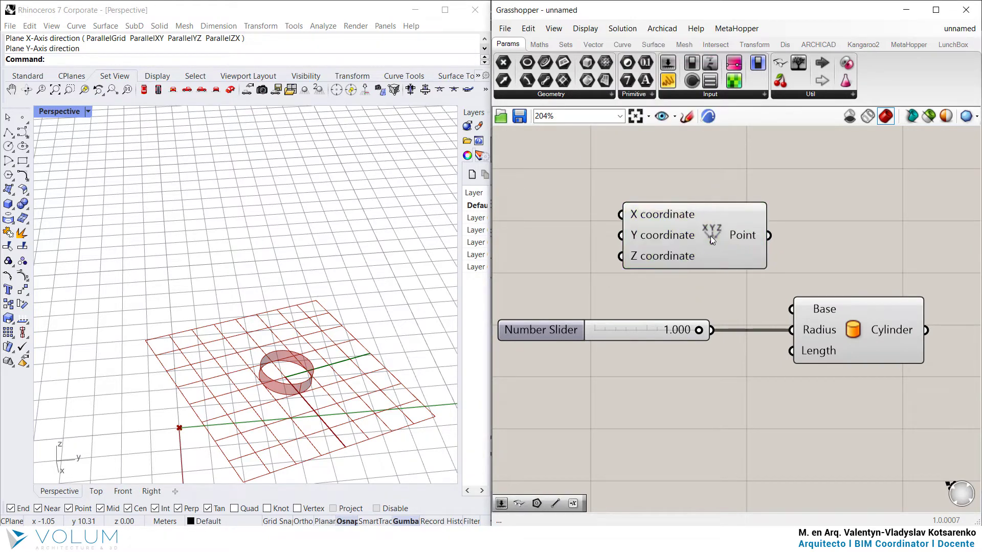
Connect the Construct Point's Point output to the Cylinder's Base input and shift the component slightly away from the Cylinder
scroll(227, 402, "up", 3)
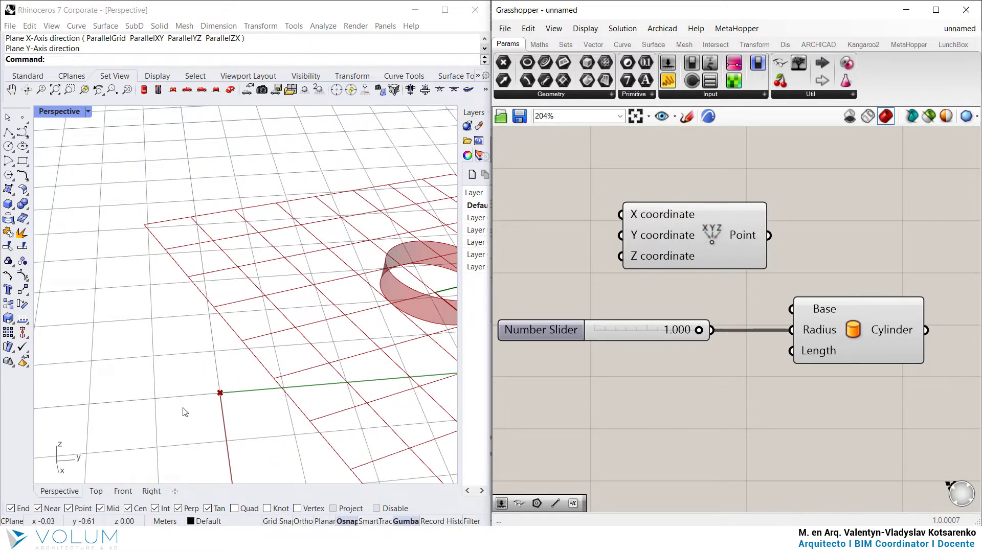
left_click(219, 395)
left_click_drag(778, 237, 792, 309)
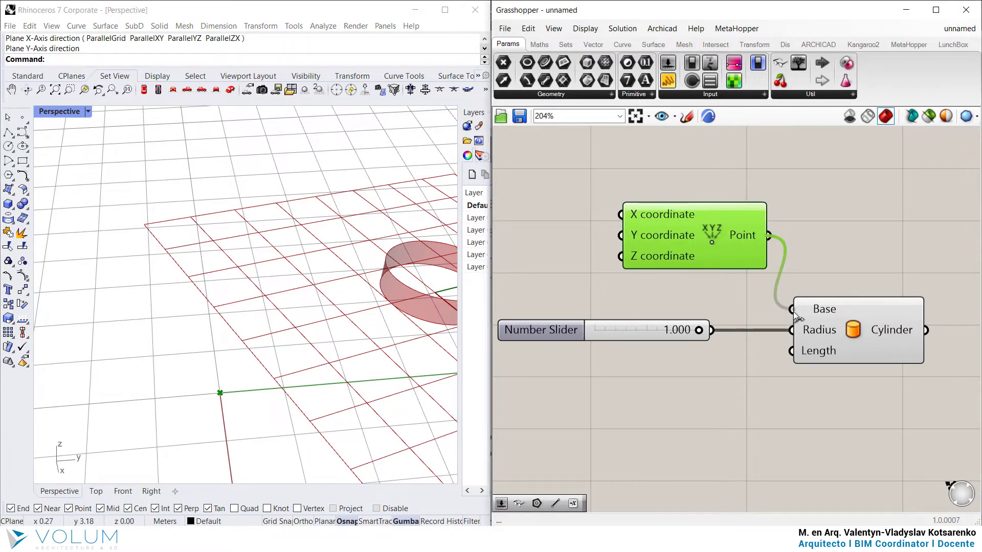
left_click(809, 253)
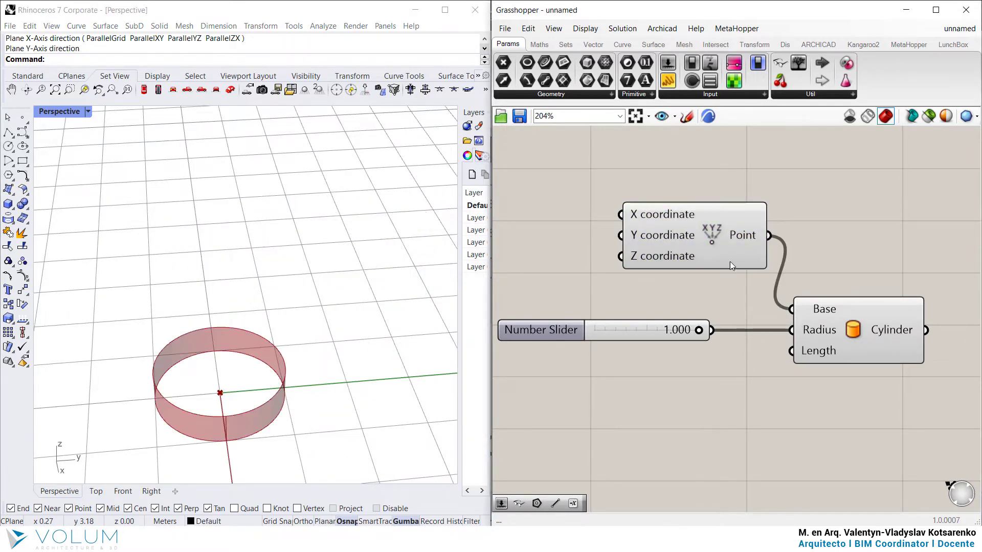
left_click_drag(712, 248, 689, 248)
left_click(690, 284)
Add a Number Slider from the Input group, duplicate it twice, and stack the three sliders beside the Construct Point's coordinate inputs
right_click_drag(691, 283, 860, 339)
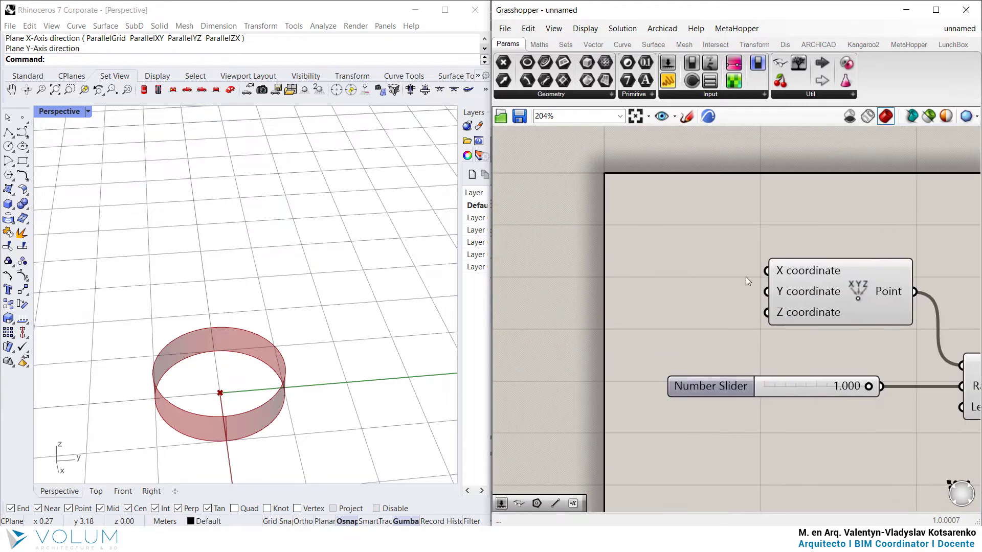
double_click(682, 211)
type("0.5")
key("Return")
left_click(685, 95)
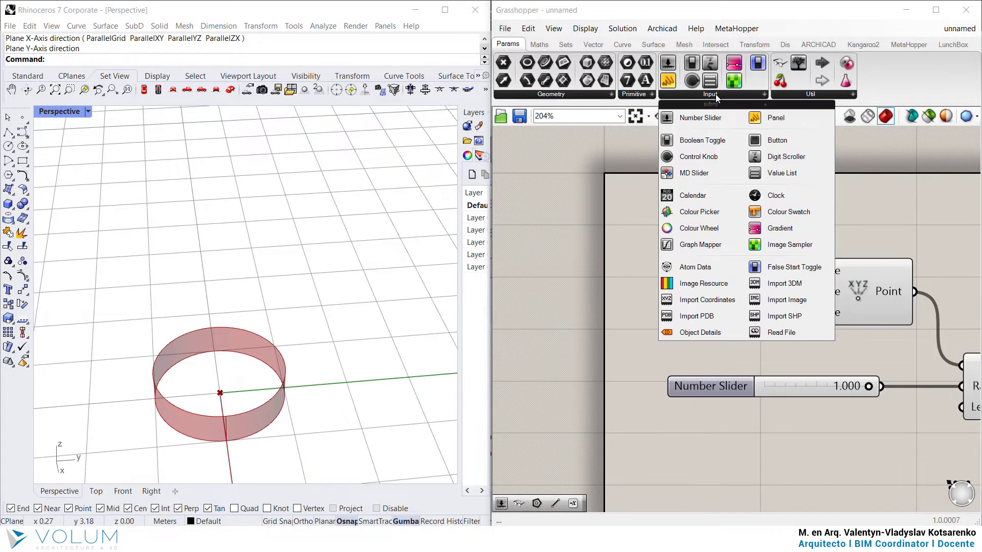
left_click(702, 121)
left_click(715, 225)
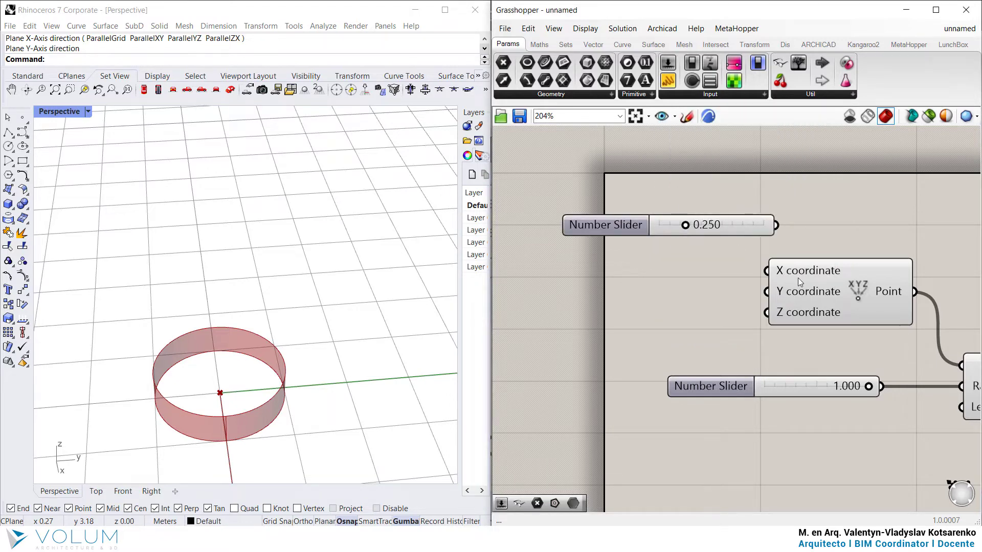
left_click_drag(799, 279, 841, 269)
left_click_drag(731, 227, 741, 292)
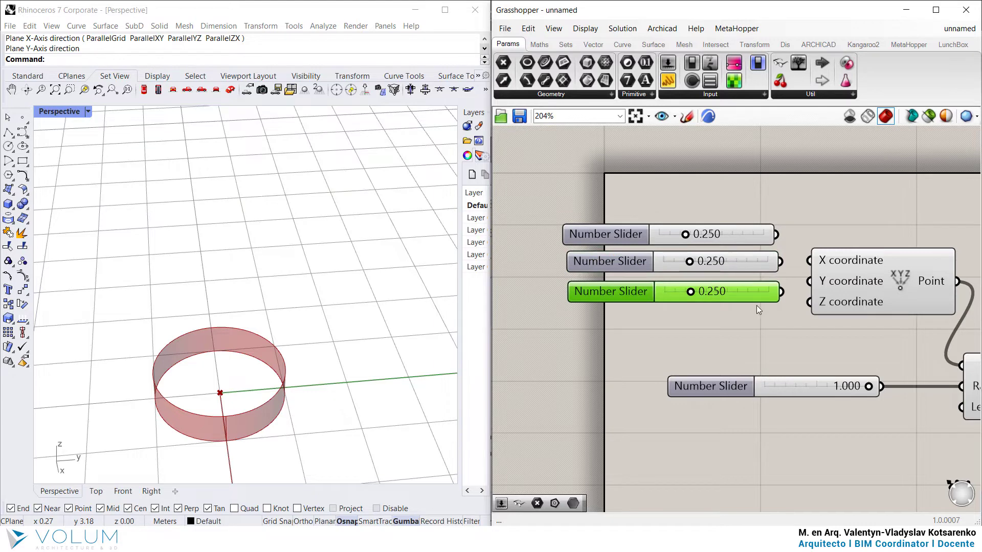
Connect the three sliders to the X, Y and Z coordinate inputs and set them to 0.505, 0.358 and 0.000
right_click_drag(757, 306, 658, 289)
left_click_drag(753, 261, 761, 239)
left_click(693, 242)
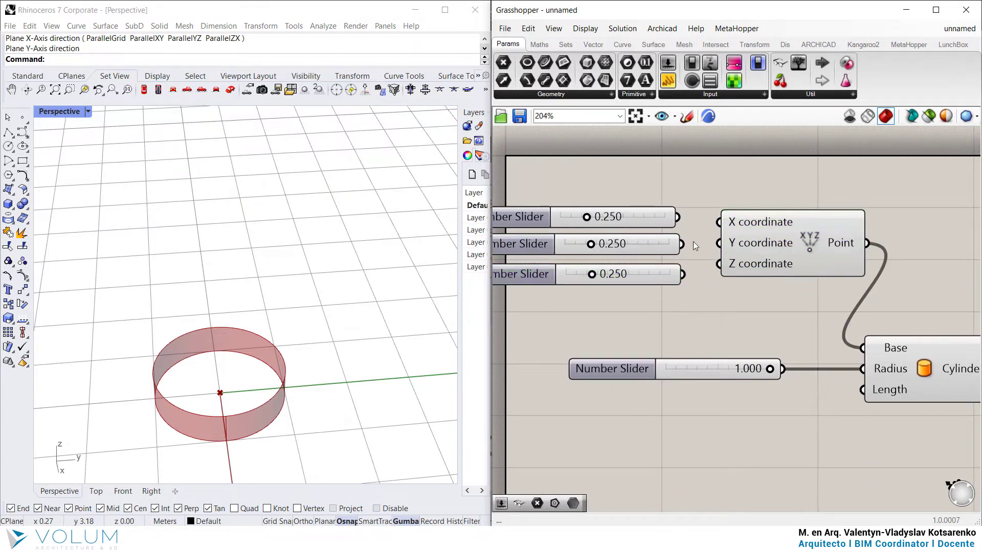
mouse_move(678, 217)
left_mouse_down()
mouse_move(719, 222)
mouse_move(719, 243)
left_mouse_up()
left_click_drag(682, 274, 713, 261)
right_click_drag(709, 301, 772, 292)
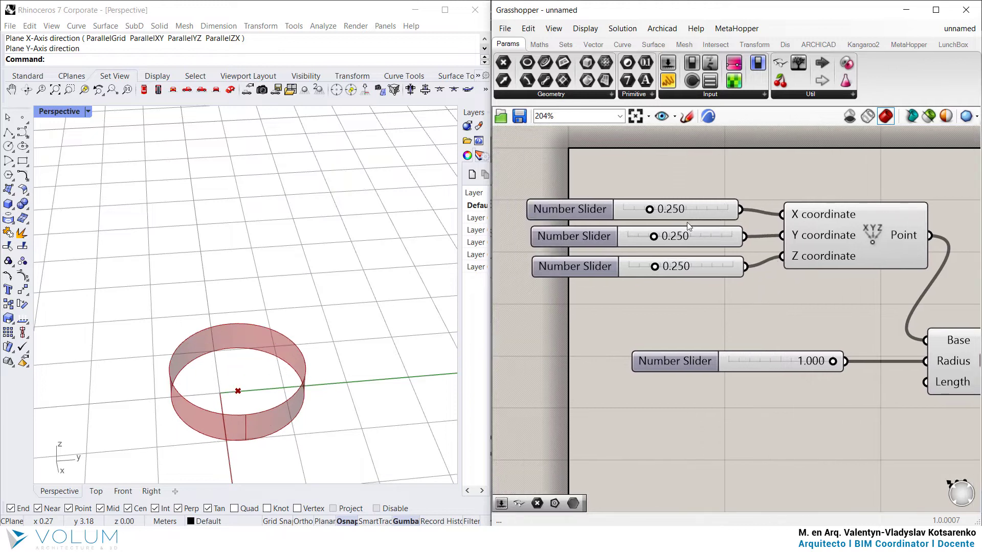
left_click_drag(651, 206, 625, 267)
Turn on name labels above the Construct Point and Cylinder components
right_click_drag(872, 249, 802, 334)
left_click(785, 60)
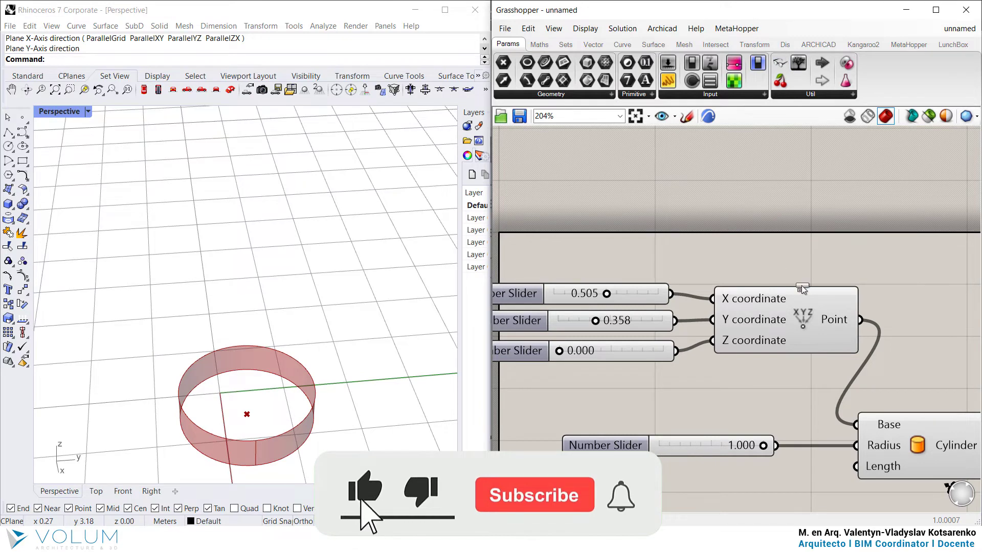
scroll(803, 285, "down", 4)
left_click(577, 167)
scroll(810, 343, "up", 4)
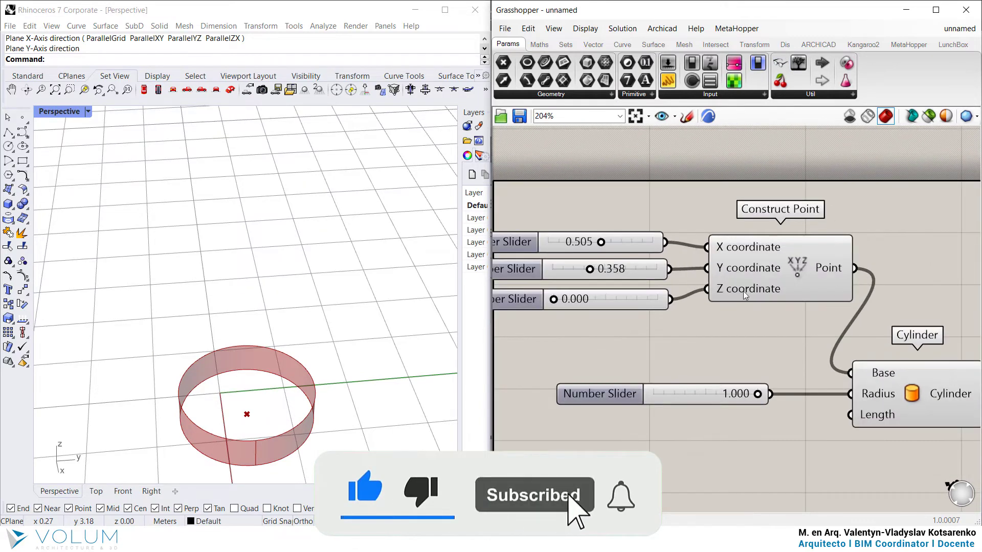
Examine the name labels above the Construct Point and Cylinder components on the canvas
scroll(654, 264, "down", 3)
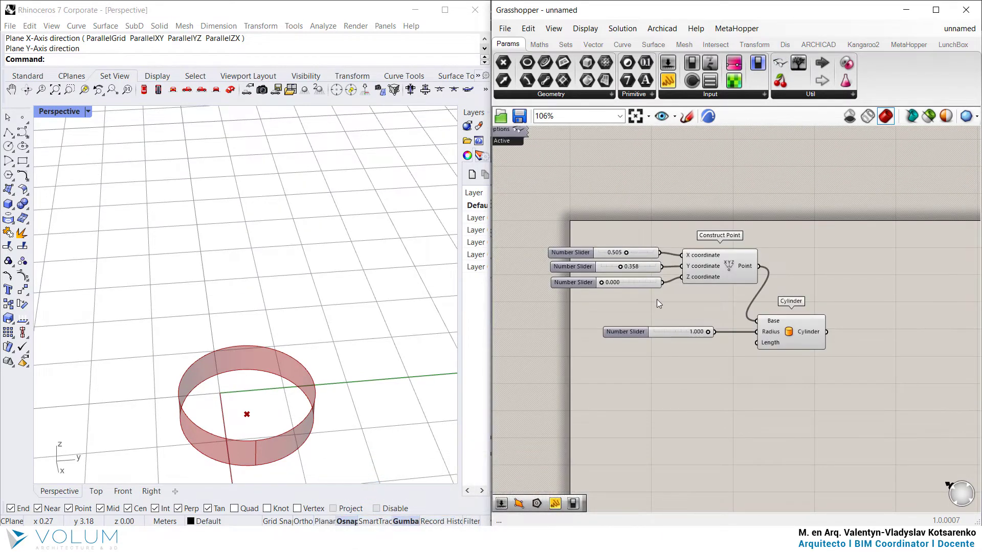
scroll(657, 301, "up", 2)
left_click_drag(891, 403, 604, 173)
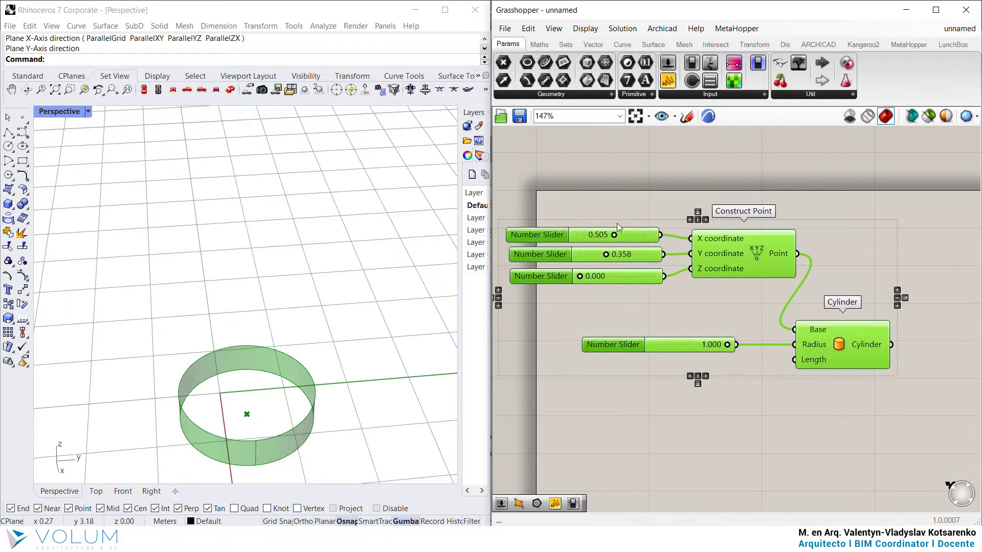
right_click_drag(865, 323, 793, 272)
left_click_drag(703, 225, 771, 292)
left_click(765, 207)
scroll(754, 220, "up", 4)
right_click(753, 220)
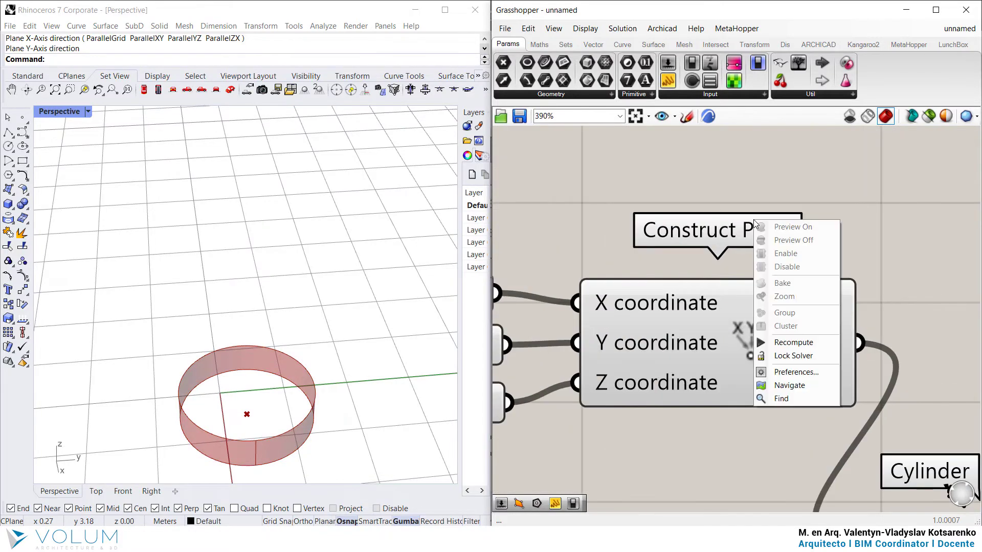
left_click(732, 197)
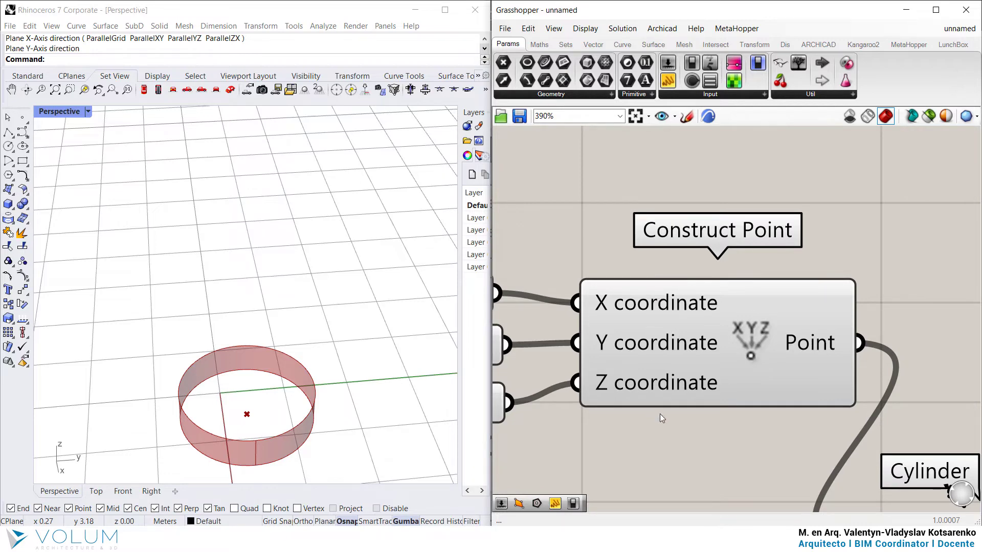
Move the Radius Number Slider slightly down and set its value to 0.561
scroll(778, 340, "down", 3)
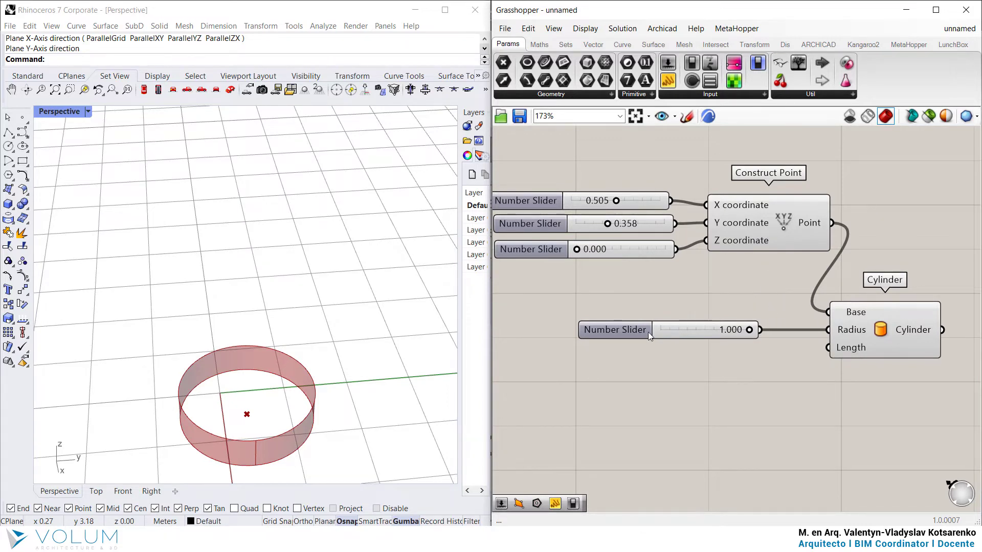
left_click_drag(649, 333, 658, 349)
left_click(729, 379)
left_click_drag(760, 346, 721, 356)
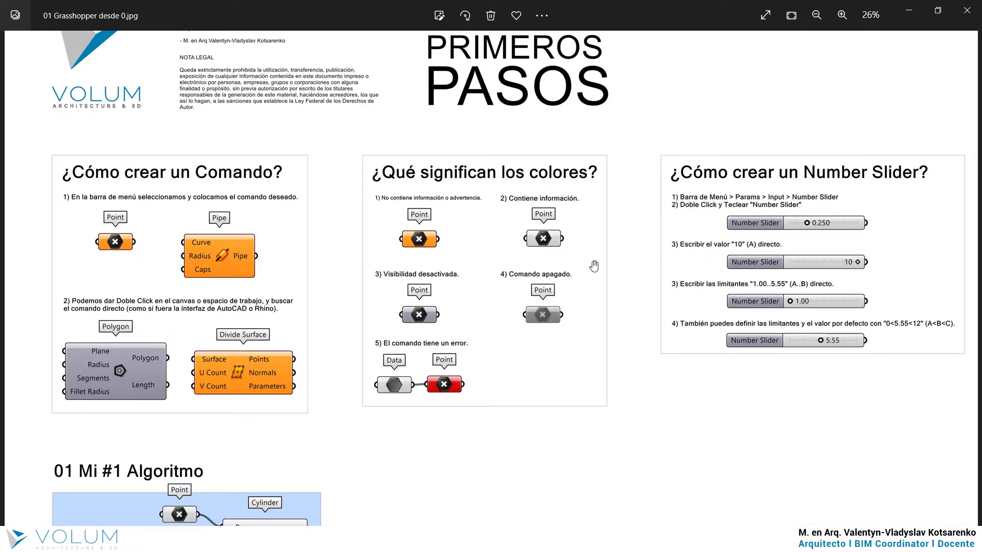
In the image viewer, read the section on creating a command in 01 Grasshopper desde 0.jpg
scroll(65, 276, "up", 2)
scroll(204, 283, "up", 2)
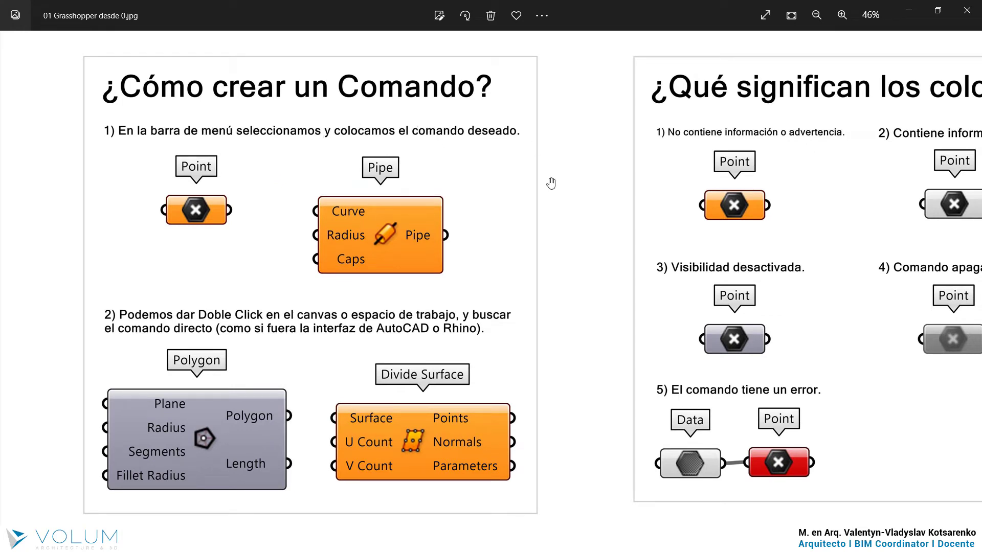
left_click_drag(257, 334, 267, 221)
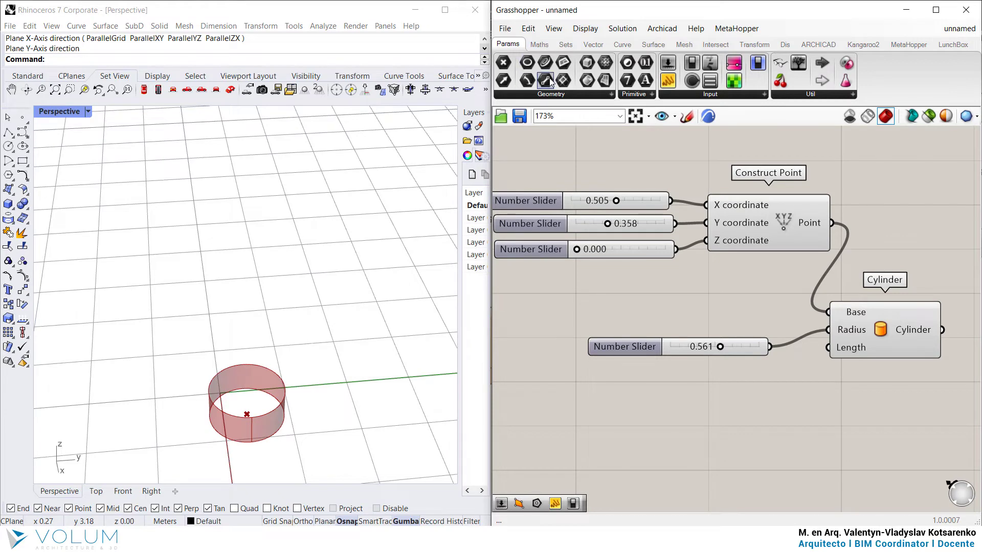
Search for "colour" components from an empty canvas area below the Cylinder definition
right_click_drag(829, 389, 726, 179)
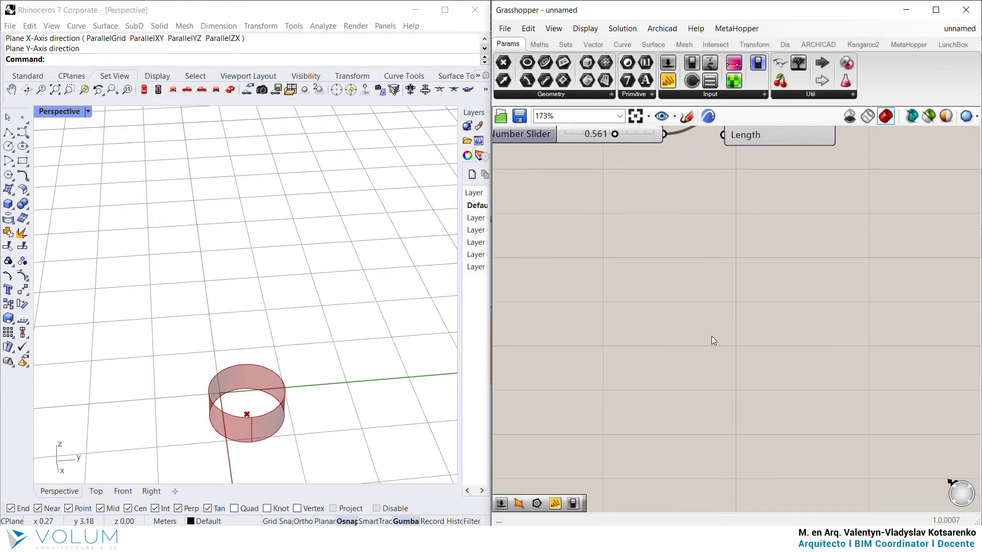
double_click(642, 283)
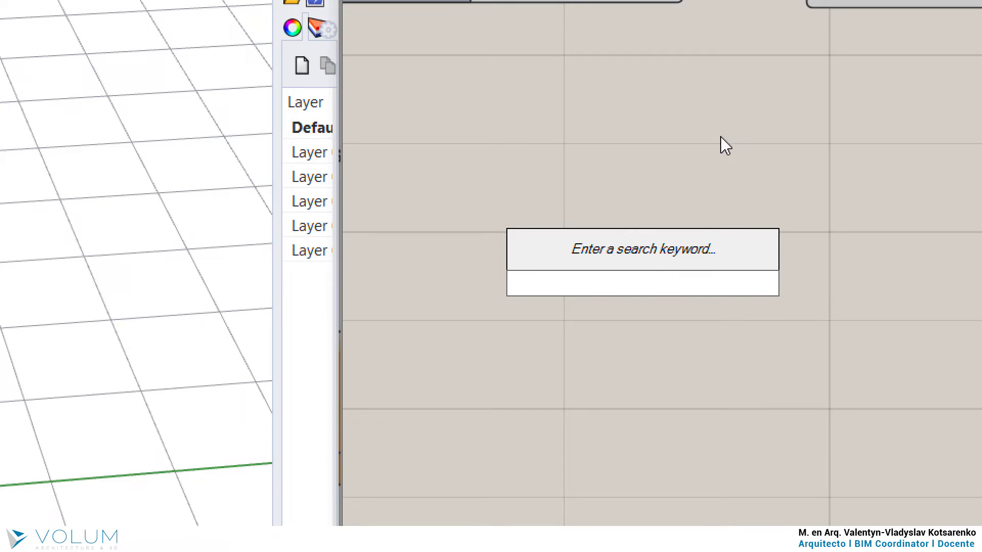
type("co")
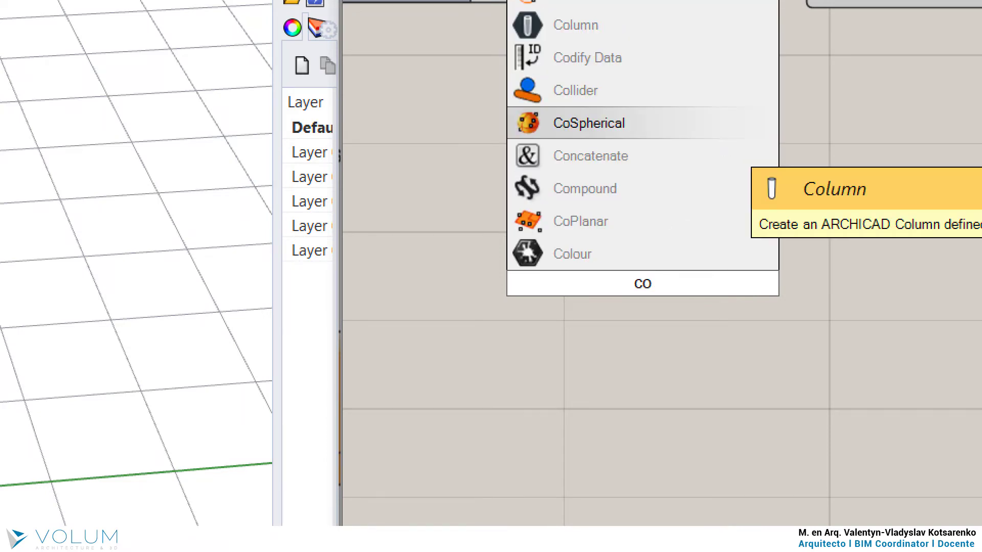
type("lour")
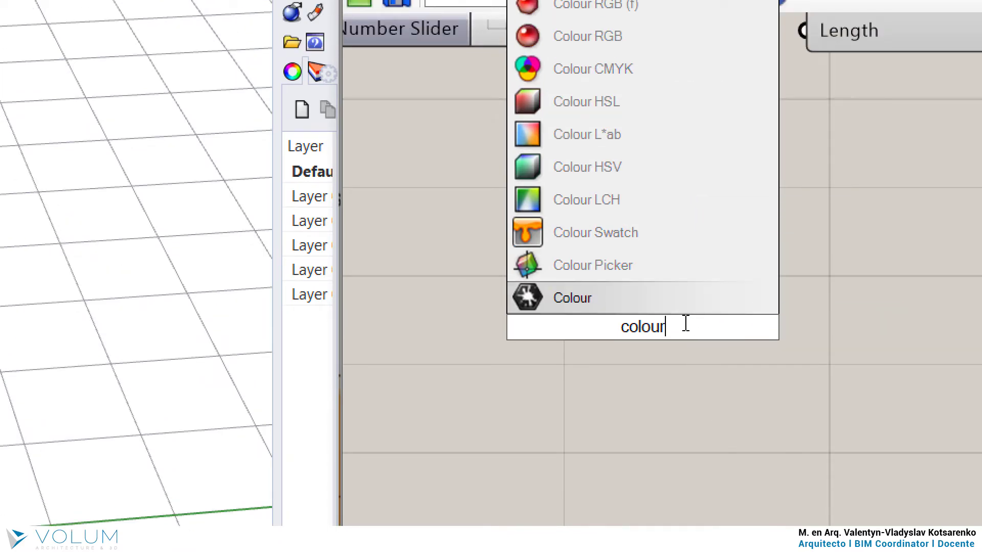
Replace the component search keyword with "circle"
key("BackSpace")
key("BackSpace")
key("BackSpace")
key("BackSpace")
key("BackSpace")
key("BackSpace")
type("ci")
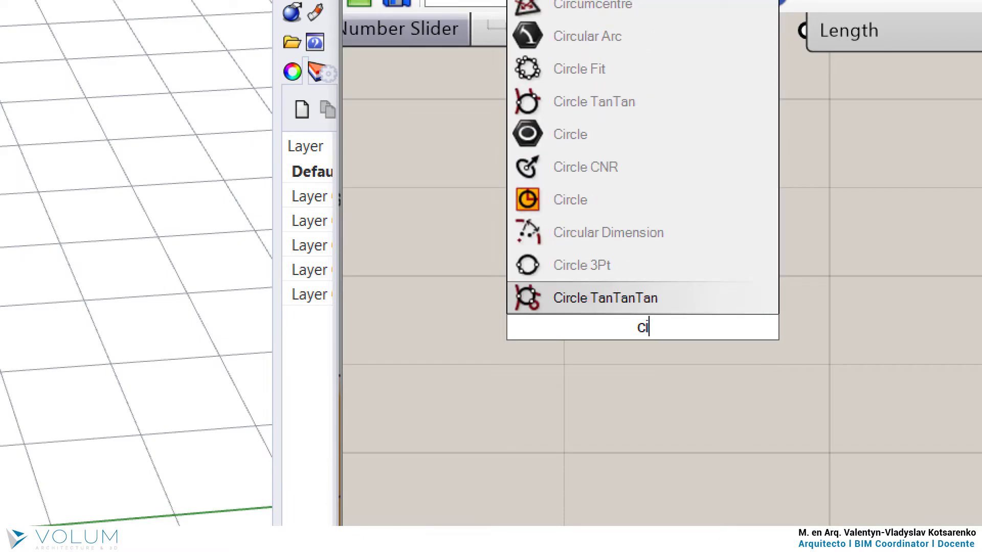
type("rcle")
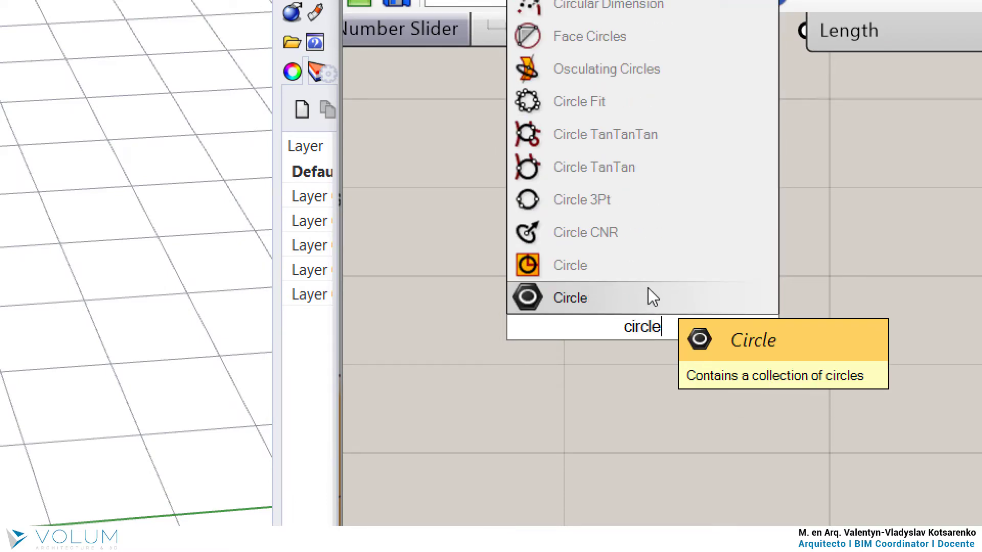
Search for "cylinder" instead and place a second Cylinder component in the empty canvas area below the existing definition
key("BackSpace")
key("BackSpace")
key("BackSpace")
key("BackSpace")
key("BackSpace")
key("BackSpace")
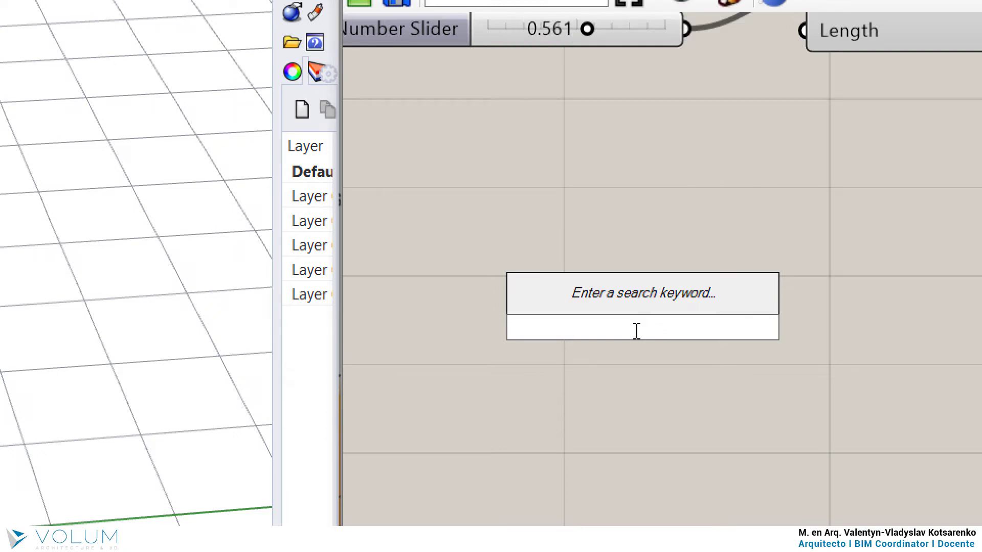
type("cylinder")
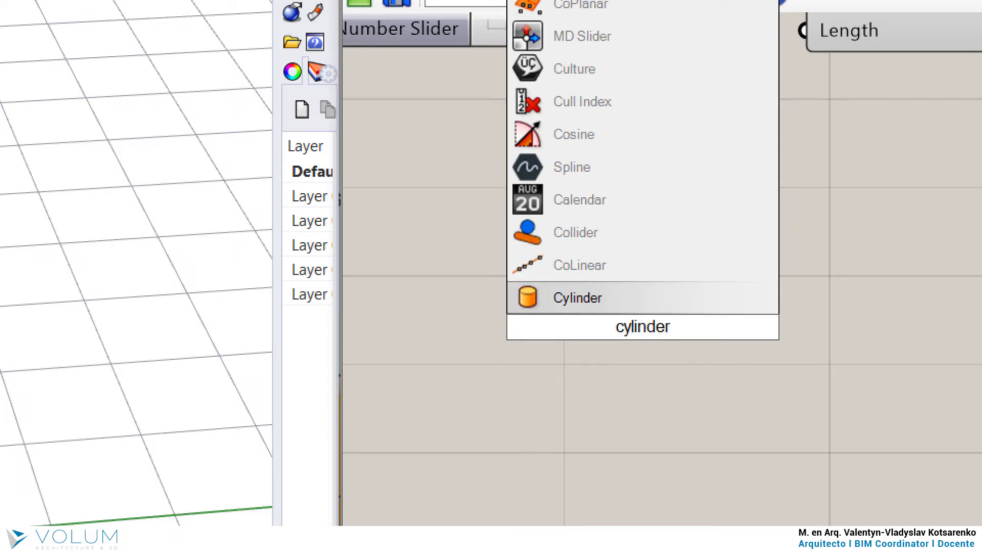
left_click(596, 299)
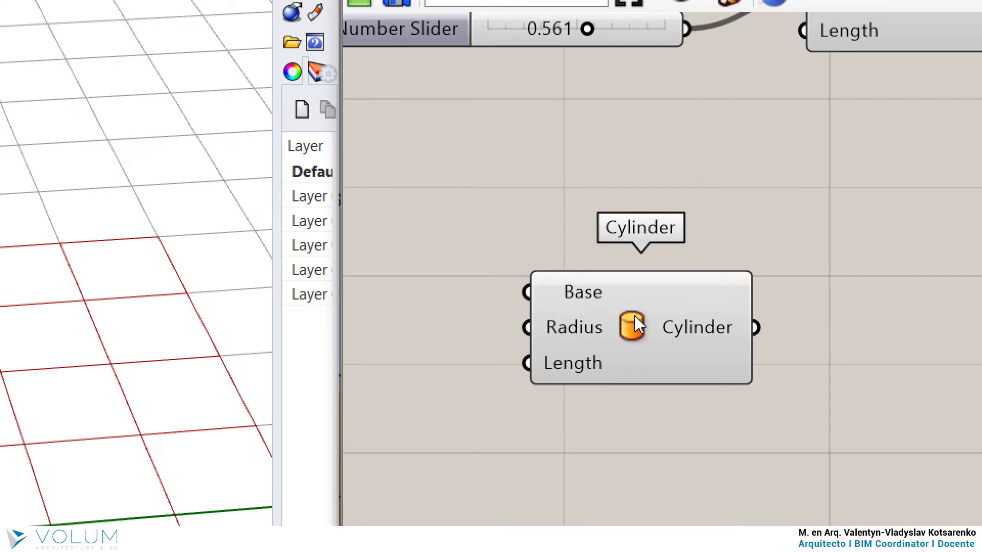
scroll(615, 320, "down", 3)
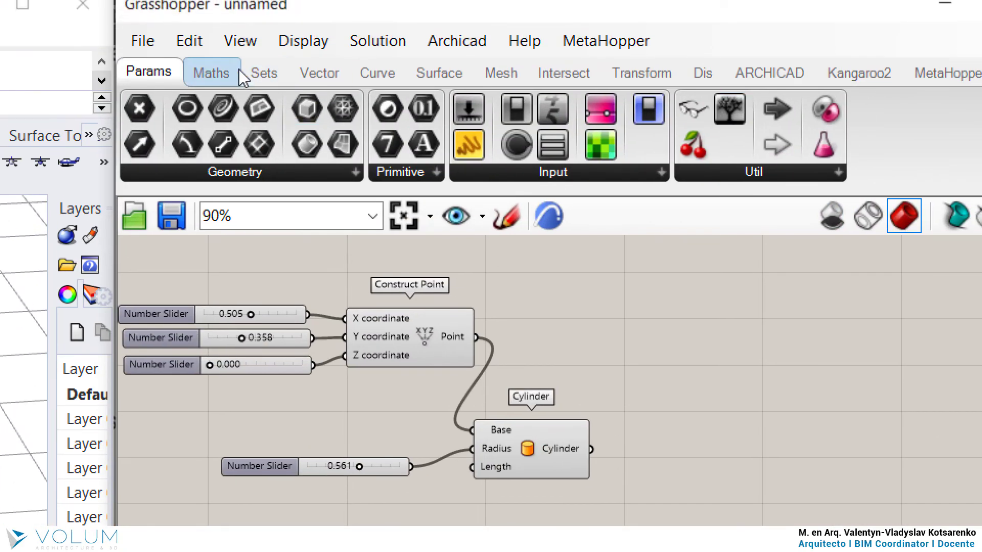
left_click(211, 32)
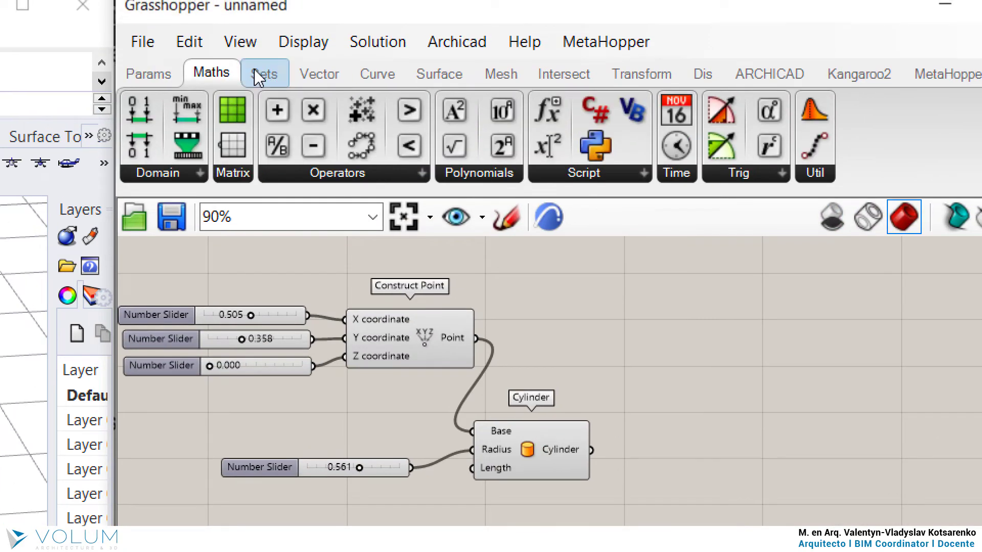
left_click(273, 33)
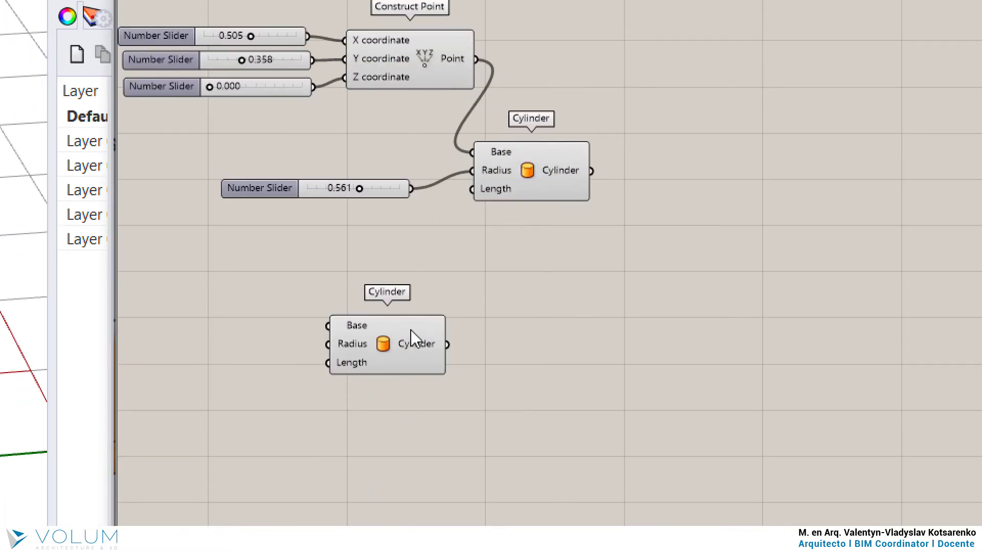
Search for "number slider" from the empty canvas area beside the second Cylinder component
scroll(594, 312, "up", 3)
double_click(547, 222)
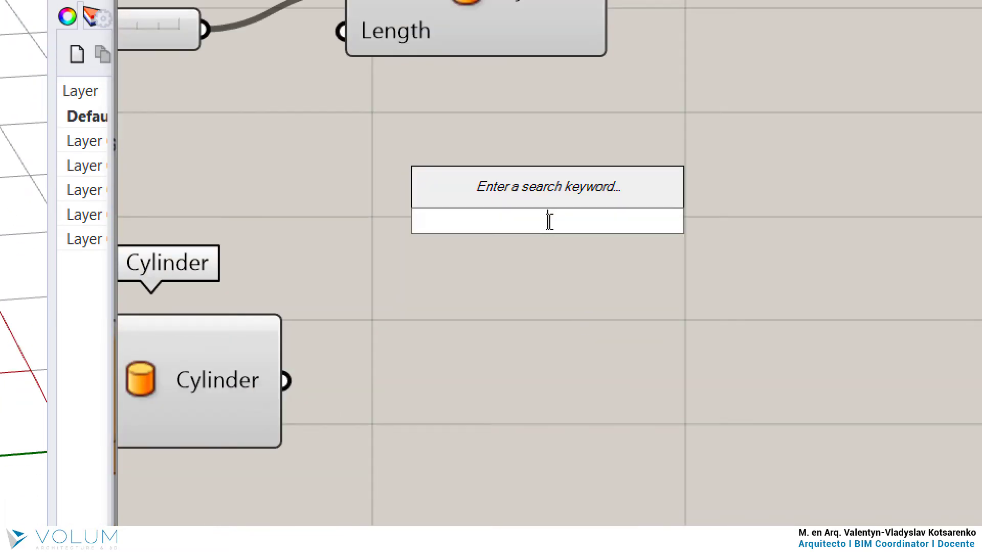
type("number slider")
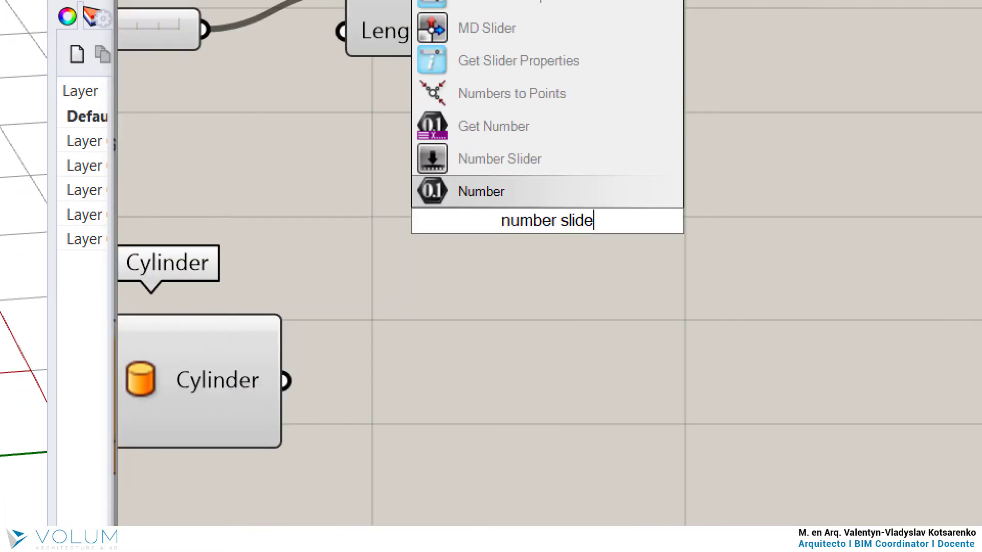